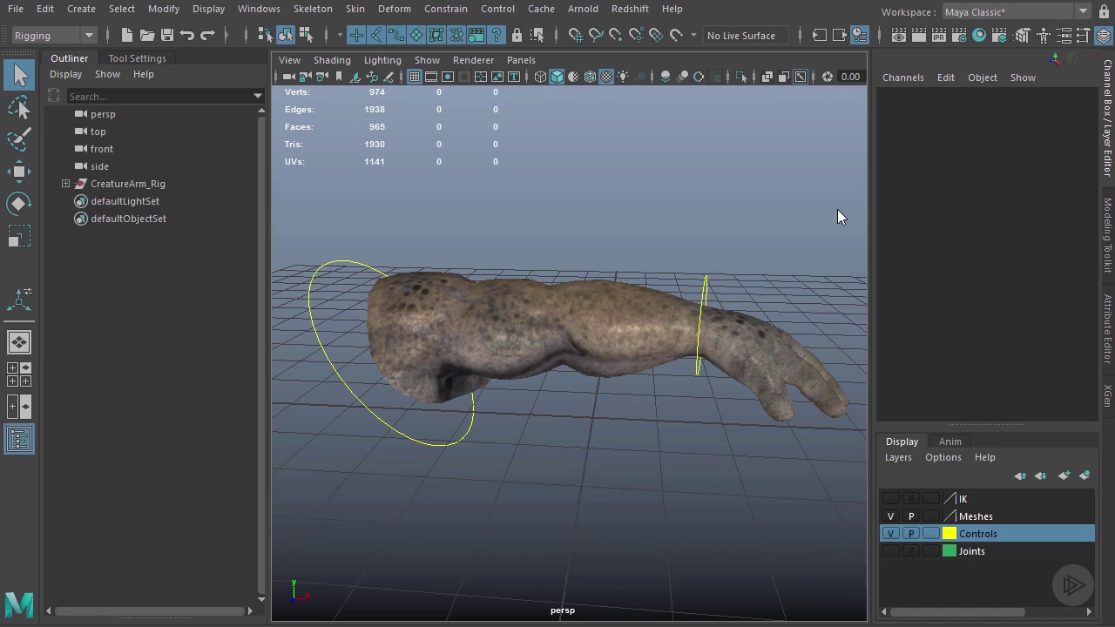
- Select the creature arm mesh to examine its topology, and clear the selection
{"action": "left_click", "coordinate": [610, 281]}
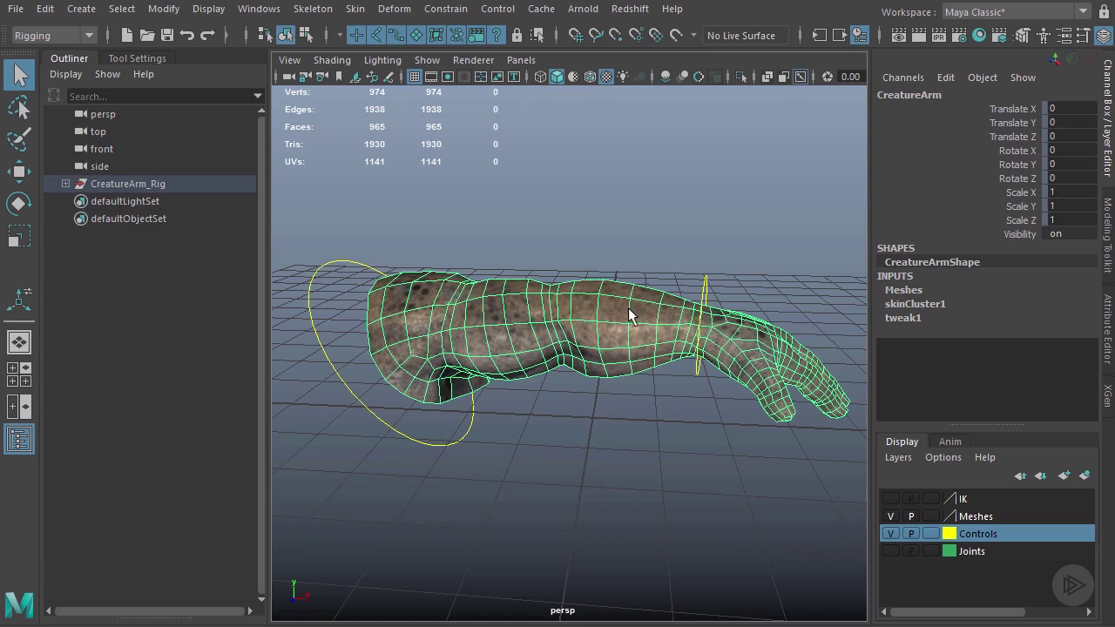
{"action": "left_click", "coordinate": [670, 231]}
{"action": "left_click_drag", "start_coordinate": [523, 318], "coordinate": [567, 322], "text": "alt"}
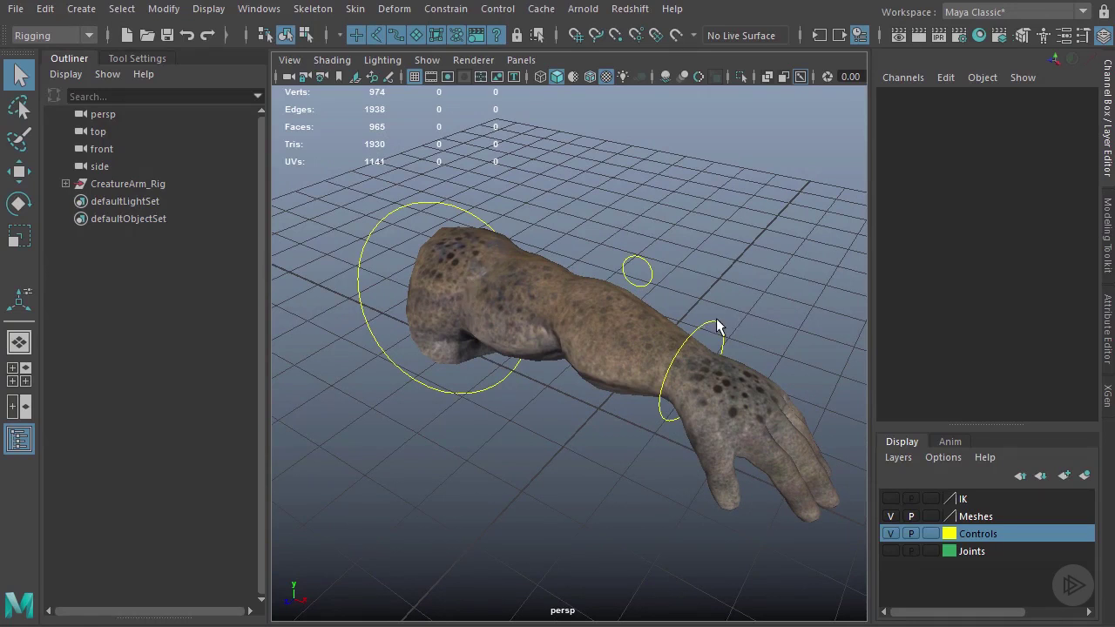
- Try moving the shoulder control to test how the upper arm follows, and undo the move
{"action": "left_click", "coordinate": [427, 202]}
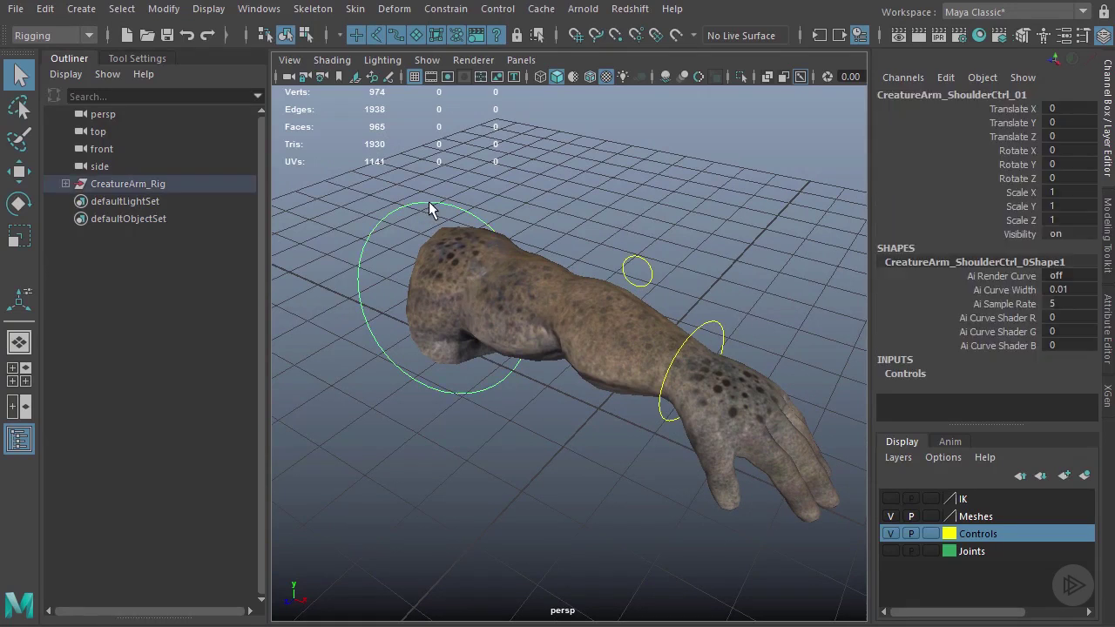
{"action": "key", "text": "w"}
{"action": "left_click_drag", "start_coordinate": [459, 291], "coordinate": [478, 336]}
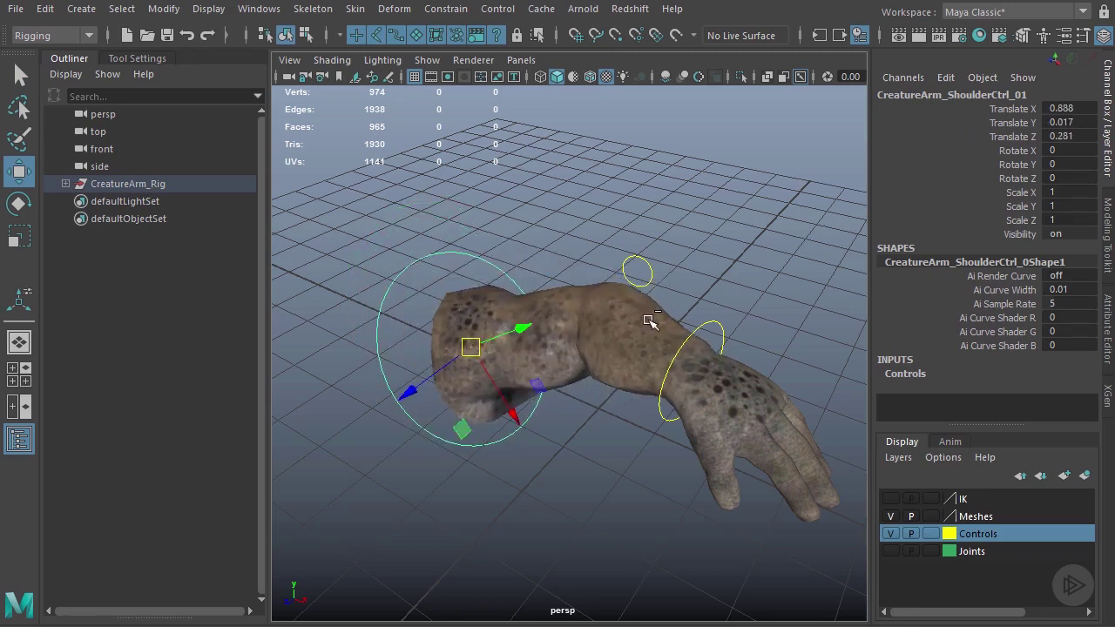
{"action": "key", "text": "ctrl+z"}
- Pose the arm by moving and rotating the wrist control and lowering the elbow control to about -0.369 in Translate Y
{"action": "left_click", "coordinate": [702, 325]}
{"action": "left_click_drag", "start_coordinate": [704, 378], "coordinate": [624, 397]}
{"action": "key", "text": "e"}
{"action": "left_click", "coordinate": [645, 264]}
{"action": "key", "text": "w"}
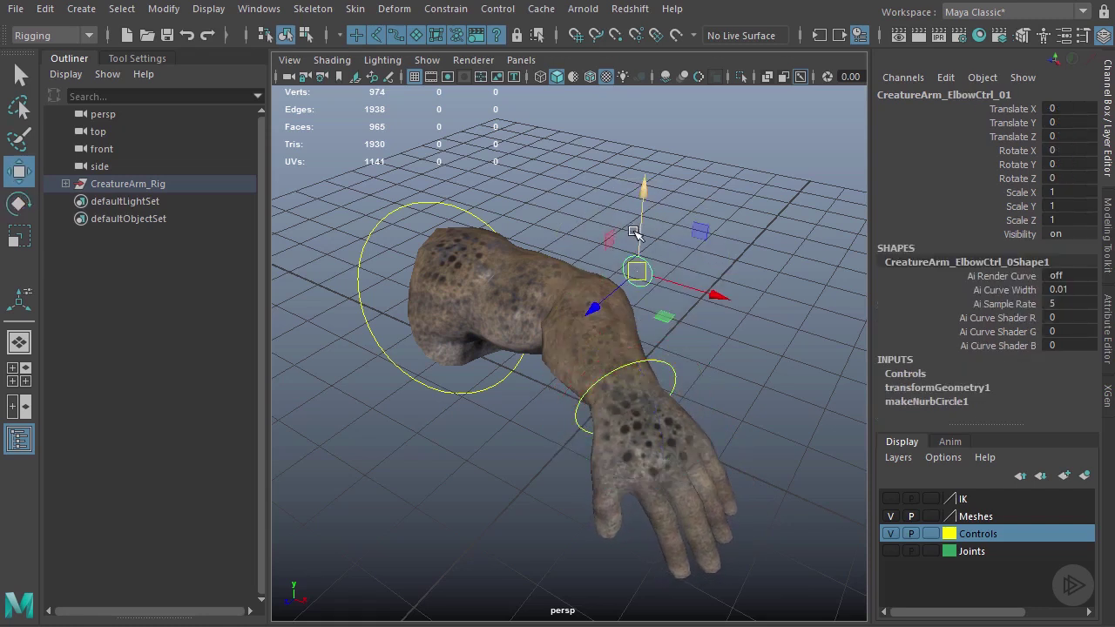
{"action": "left_click_drag", "start_coordinate": [646, 255], "coordinate": [688, 282]}
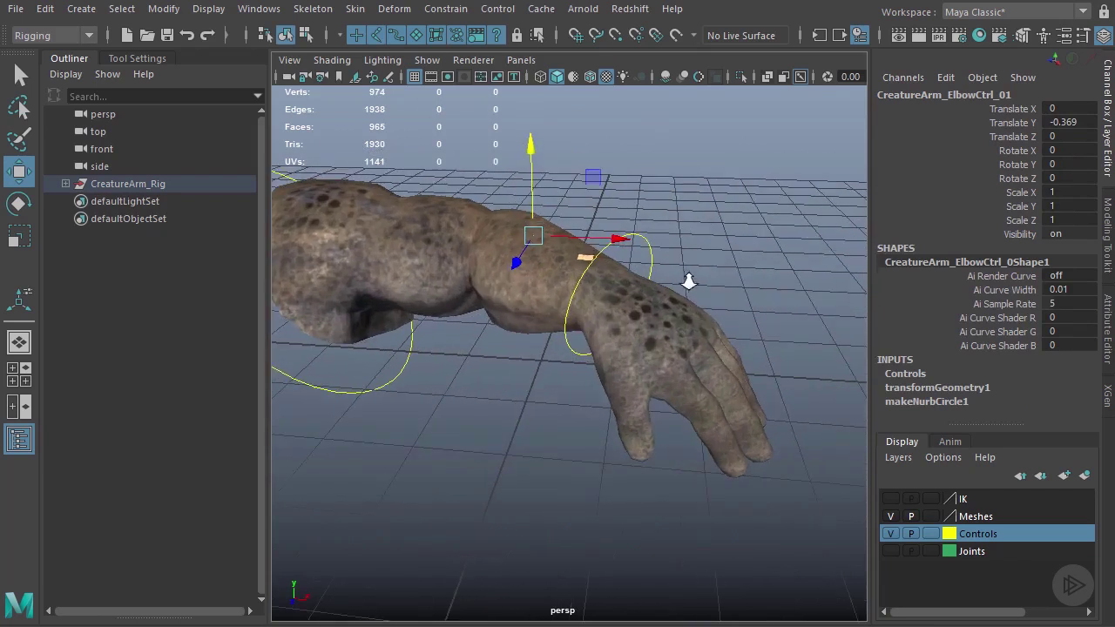
- Try the Fist and Splay attributes of the wrist control, undoing each change
{"action": "left_click", "coordinate": [652, 262]}
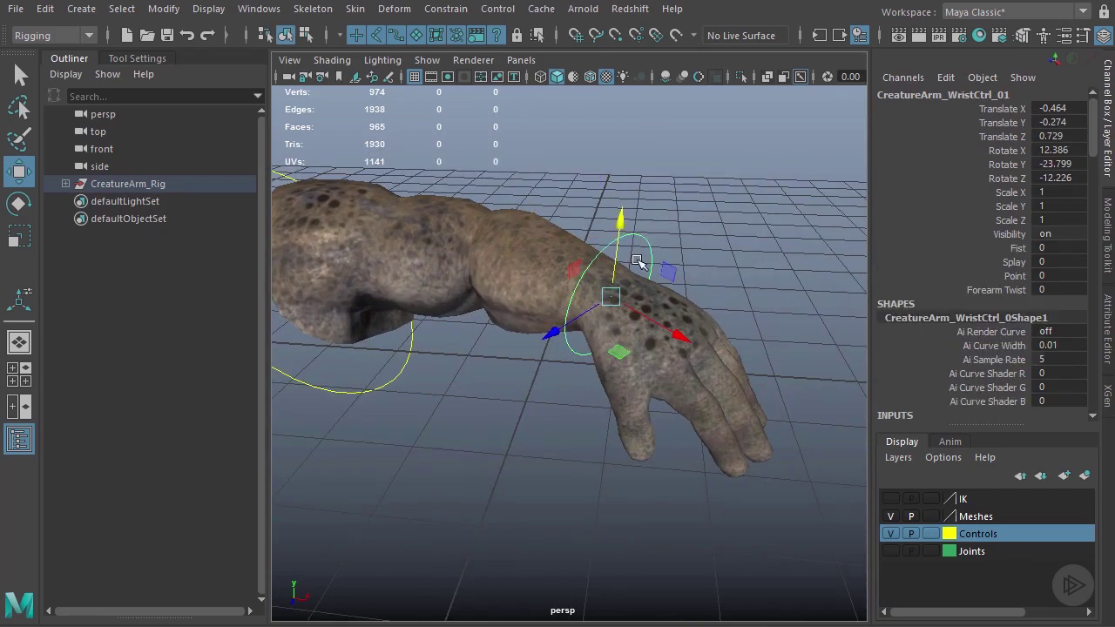
{"action": "left_click", "coordinate": [1017, 248]}
{"action": "middle_click_drag", "start_coordinate": [740, 264], "coordinate": [820, 272]}
{"action": "key", "text": "ctrl+z"}
{"action": "left_click", "coordinate": [1013, 262]}
{"action": "middle_click_drag", "start_coordinate": [731, 291], "coordinate": [829, 287]}
{"action": "key", "text": "ctrl+z"}
- Try the Point and Forearm Twist attributes of the wrist control, undoing each change
{"action": "left_click", "coordinate": [1017, 277]}
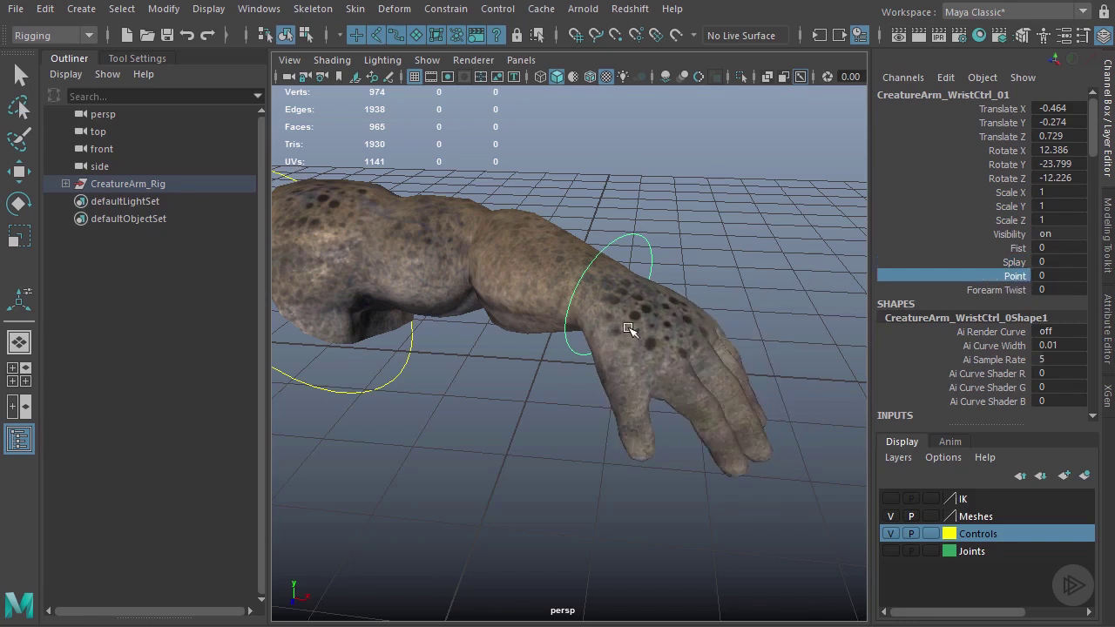
{"action": "middle_click_drag", "start_coordinate": [628, 330], "coordinate": [781, 330]}
{"action": "key", "text": "ctrl+z"}
{"action": "left_click", "coordinate": [1002, 290]}
{"action": "middle_click_drag", "start_coordinate": [592, 317], "coordinate": [633, 260]}
{"action": "key", "text": "ctrl+z"}
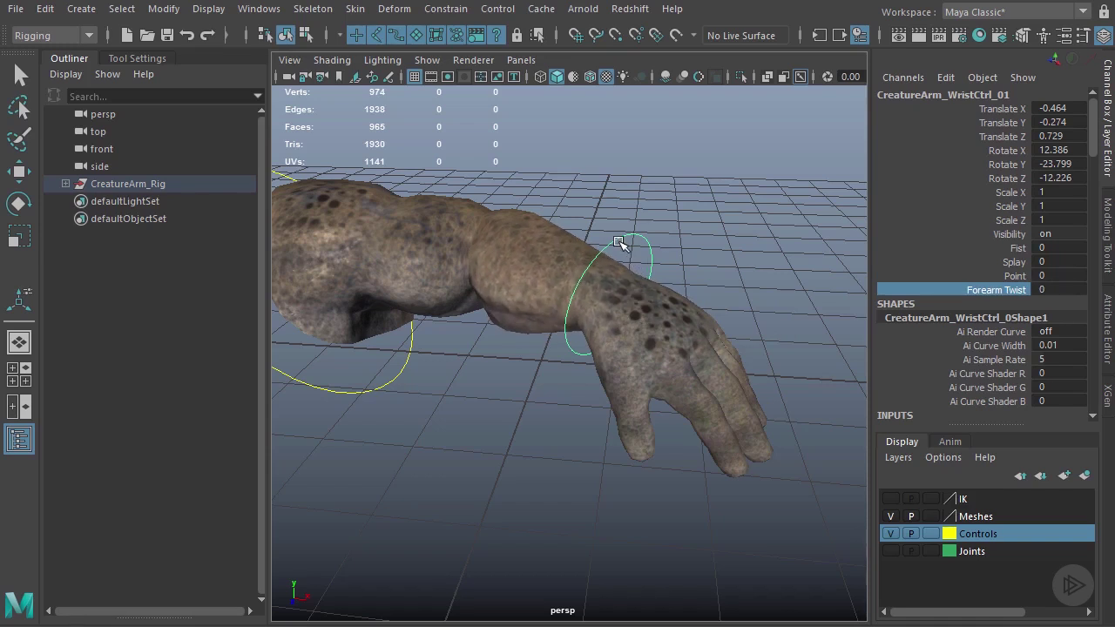
- Rotate the wrist control further and adjust its Forearm Twist to about -26.2
{"action": "key", "text": "e"}
{"action": "left_click_drag", "start_coordinate": [615, 238], "coordinate": [623, 228]}
{"action": "left_click", "coordinate": [1008, 292]}
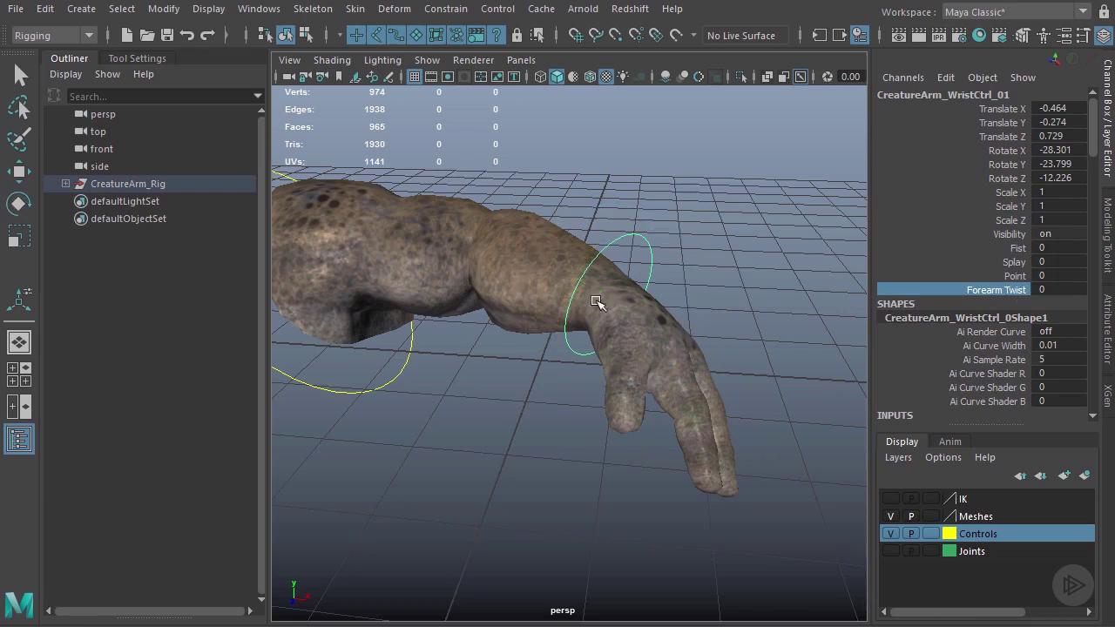
{"action": "middle_click_drag", "start_coordinate": [594, 299], "coordinate": [366, 357]}
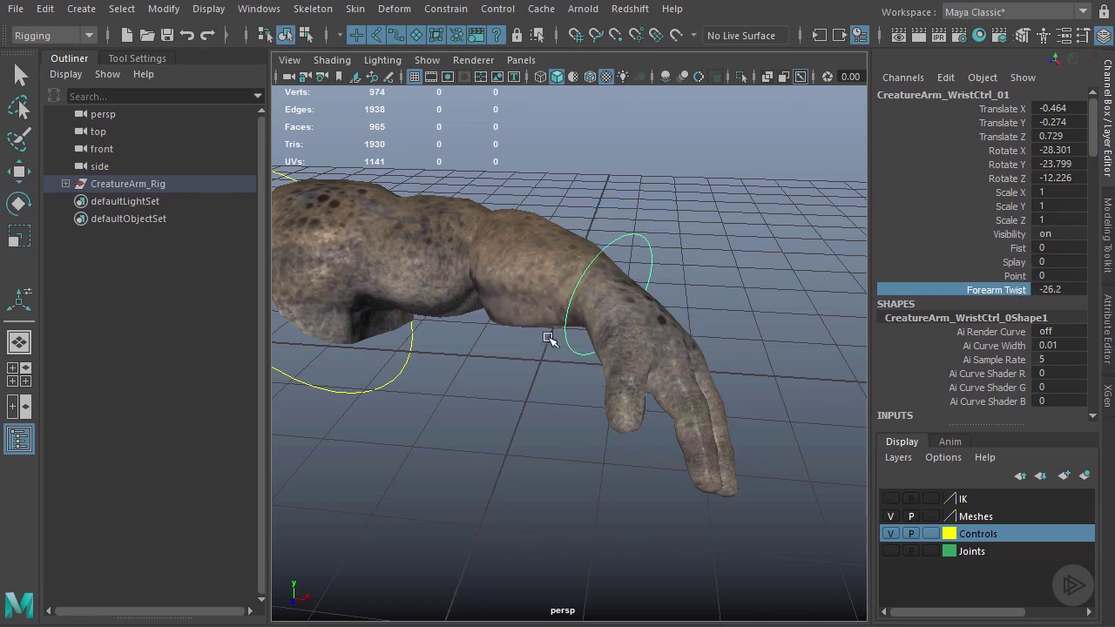
{"action": "left_click_drag", "start_coordinate": [552, 339], "coordinate": [632, 316], "text": "alt"}
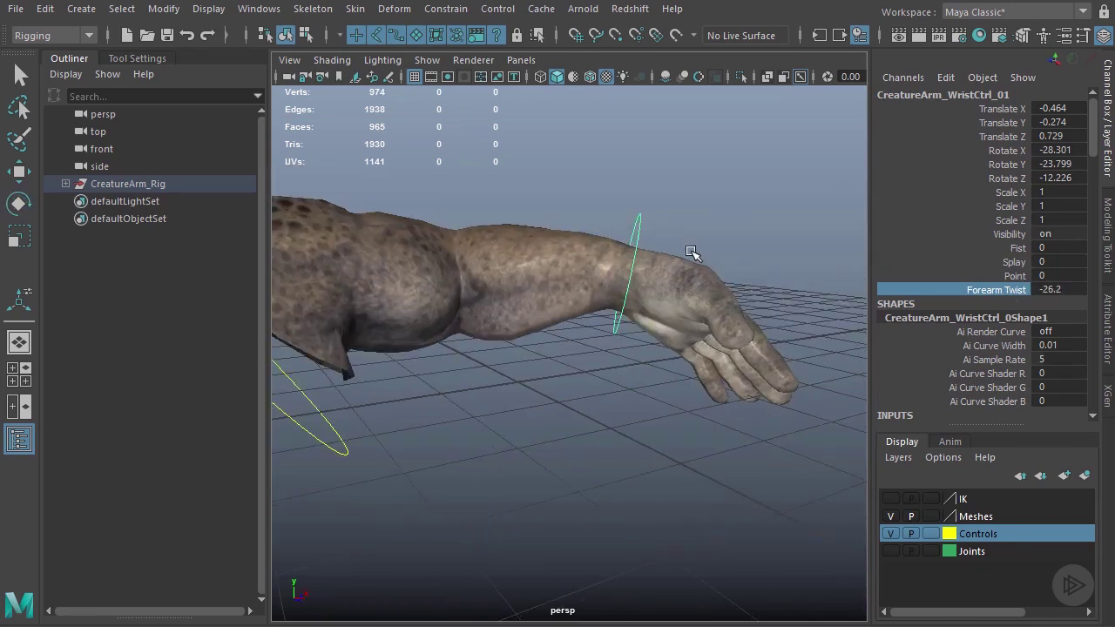
{"action": "key", "text": "e"}
{"action": "left_click_drag", "start_coordinate": [703, 224], "coordinate": [647, 204]}
{"action": "left_click_drag", "start_coordinate": [728, 428], "coordinate": [601, 448], "text": "alt"}
- Reset the wrist control's translation, rotation, Fist, Splay, Point and Forearm Twist values to 0
{"action": "left_click_drag", "start_coordinate": [1048, 108], "coordinate": [1056, 174]}
{"action": "type", "text": "0"}
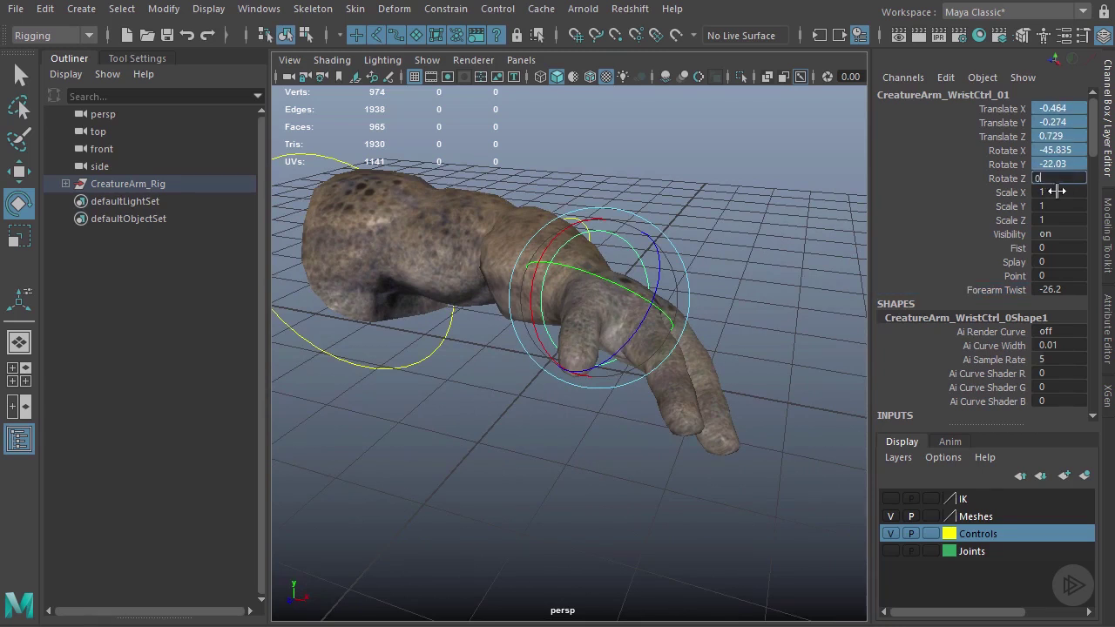
{"action": "key", "text": "Return"}
{"action": "left_click_drag", "start_coordinate": [1045, 248], "coordinate": [1057, 289]}
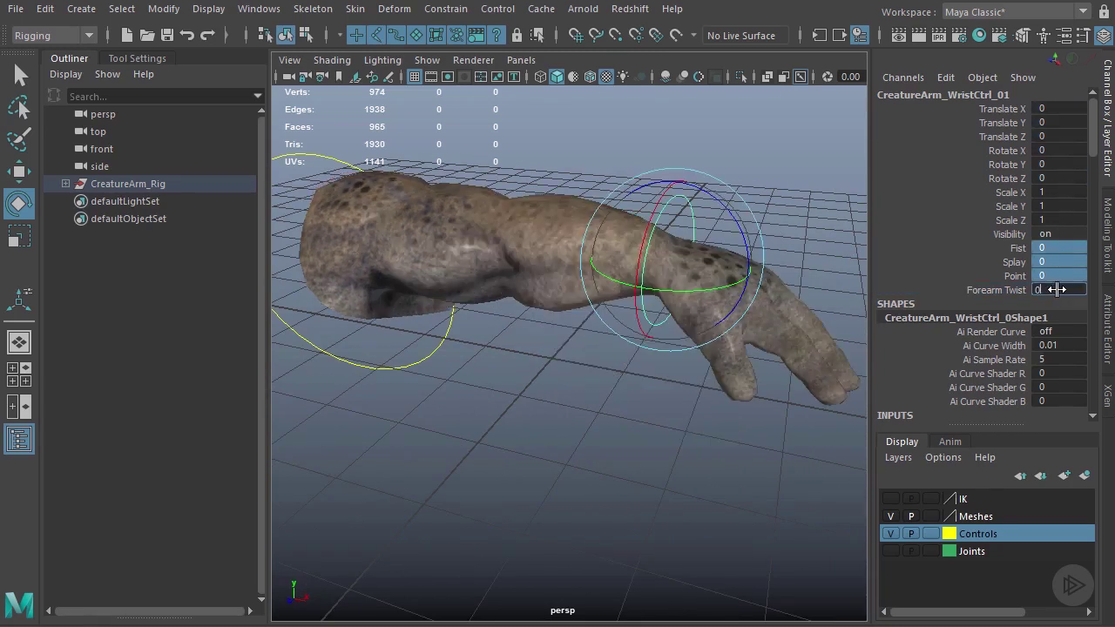
{"action": "type", "text": "0"}
{"action": "key", "text": "Return"}
- Reset the elbow control's Translate Y to 0, check the shoulder control's values, and clear the selection
{"action": "left_click_drag", "start_coordinate": [522, 256], "coordinate": [598, 267], "text": "alt"}
{"action": "left_click", "coordinate": [557, 253]}
{"action": "double_click", "coordinate": [1063, 121]}
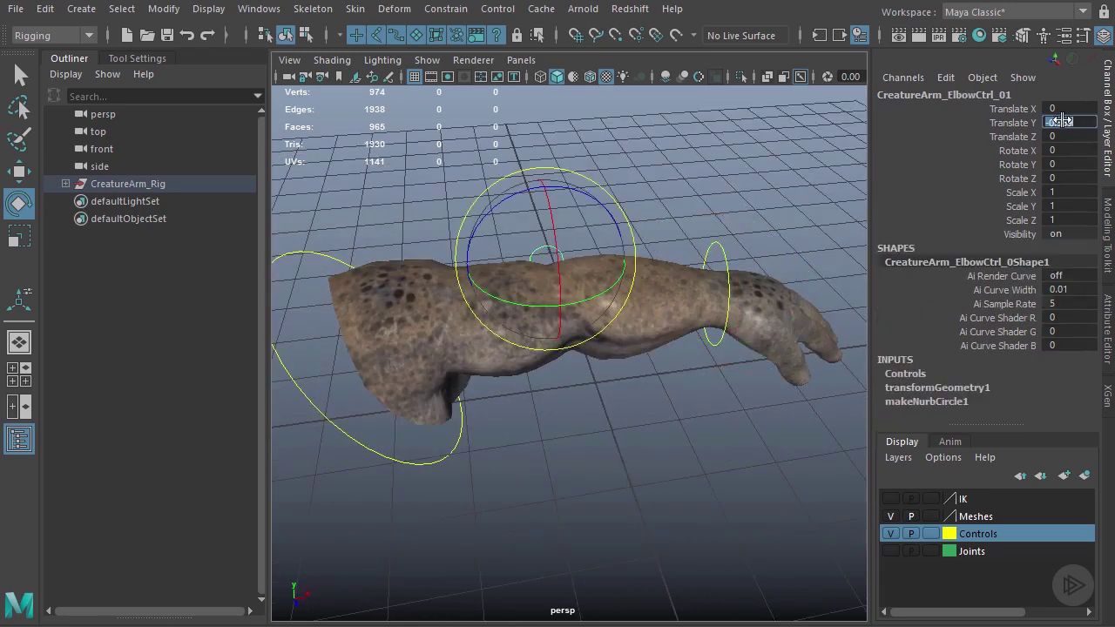
{"action": "type", "text": "0"}
{"action": "key", "text": "Return"}
{"action": "left_click", "coordinate": [339, 425]}
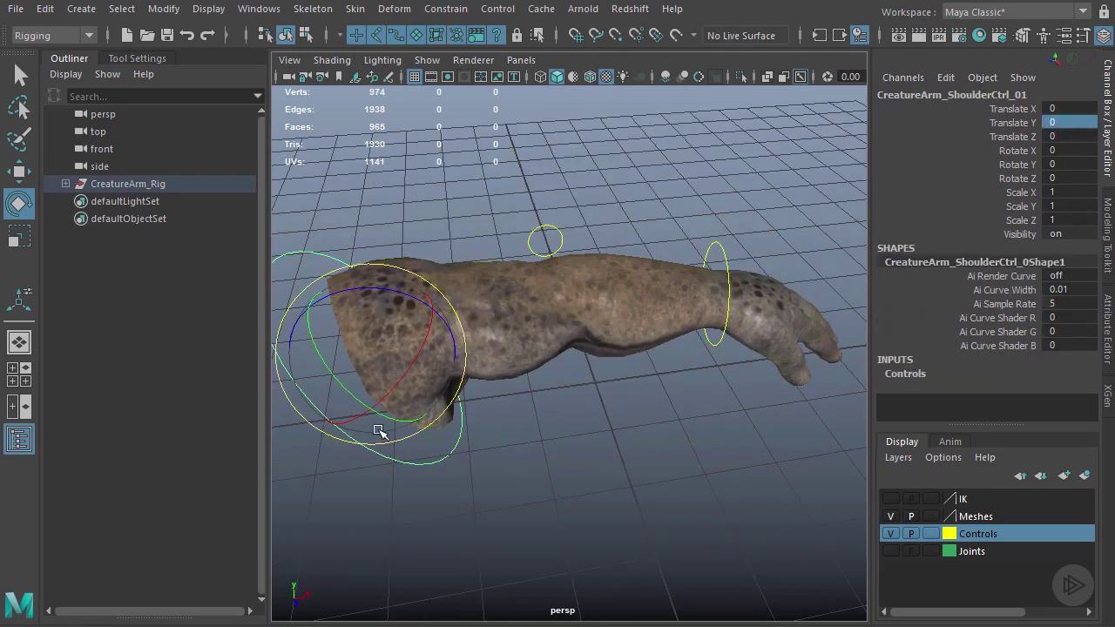
{"action": "left_click_drag", "start_coordinate": [618, 427], "coordinate": [598, 411], "text": "alt"}
{"action": "left_click", "coordinate": [577, 418]}
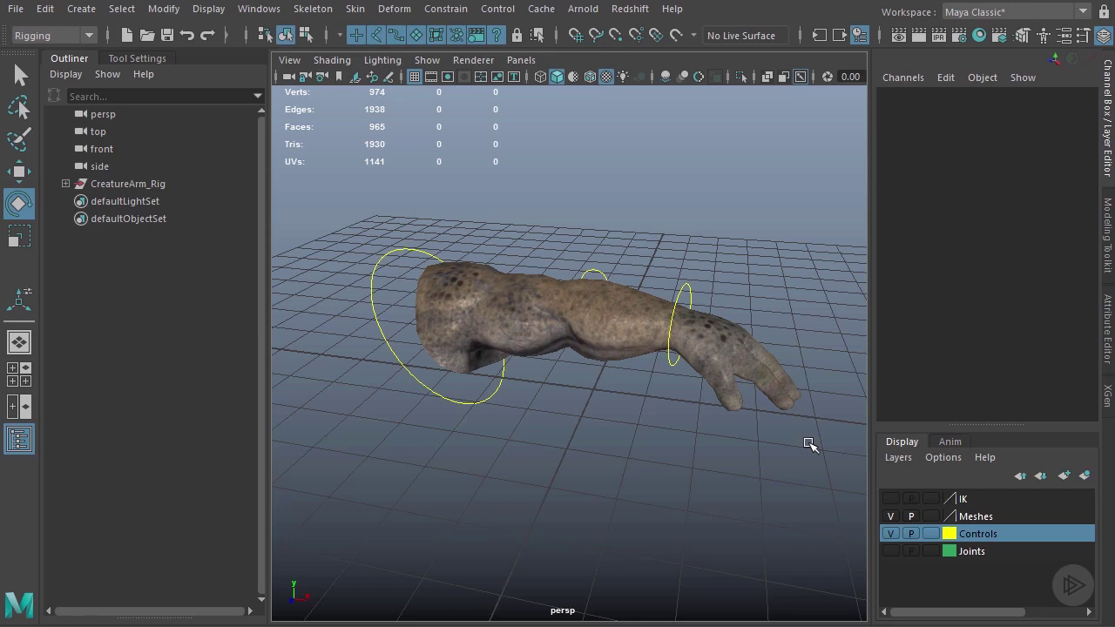
- Show the IK and Joints display layers so the skeleton can be seen inside the arm
{"action": "left_click", "coordinate": [892, 551]}
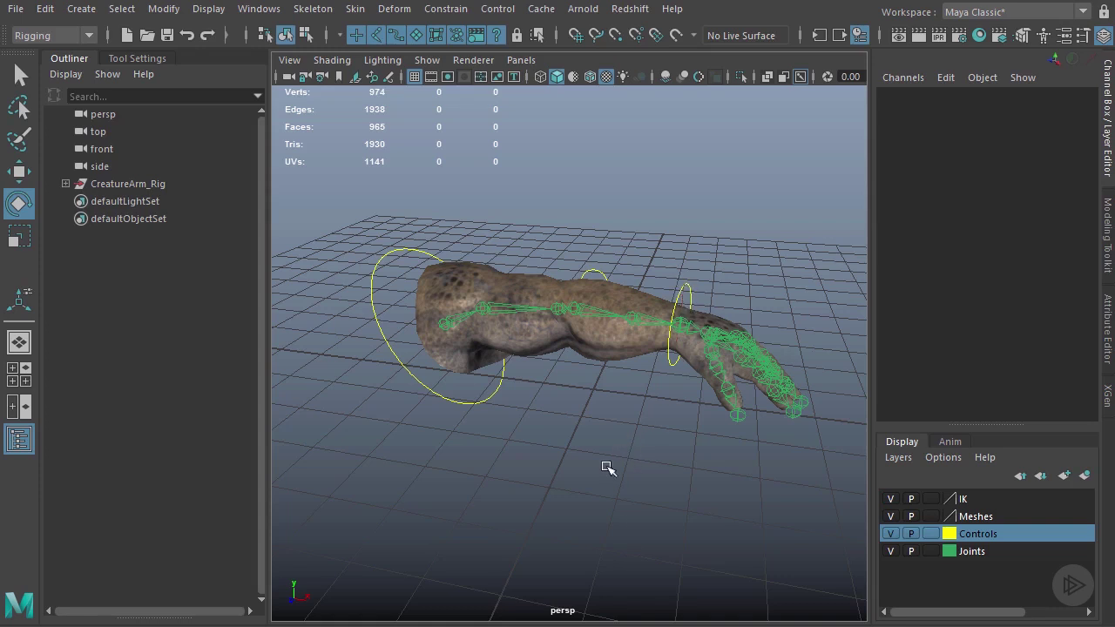
{"action": "left_click_drag", "start_coordinate": [599, 459], "coordinate": [567, 485], "text": "alt"}
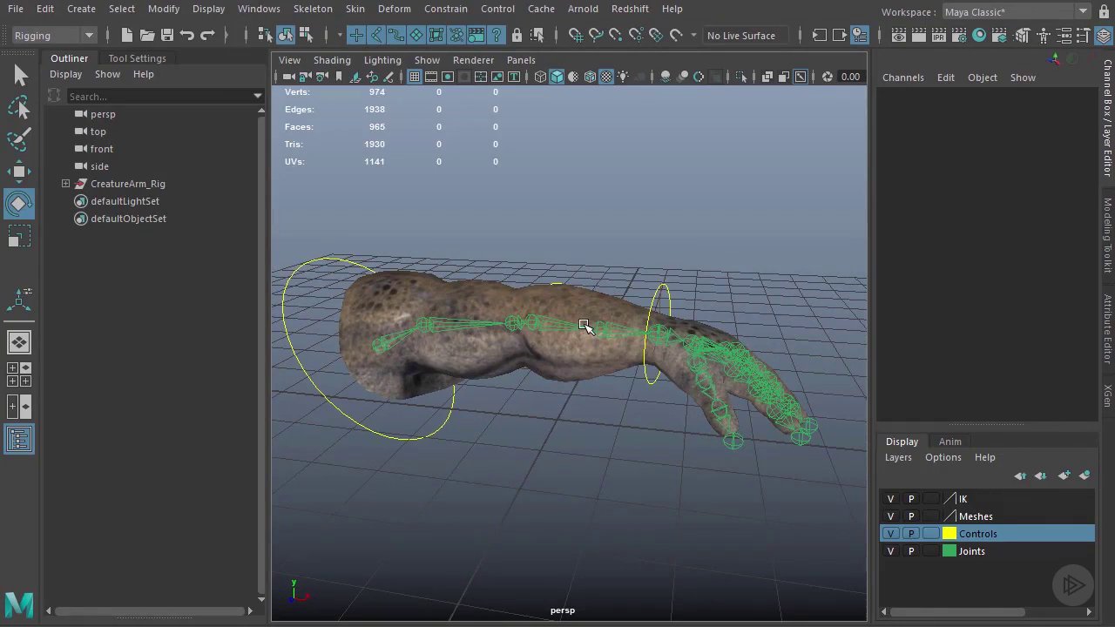
{"action": "left_click_drag", "start_coordinate": [490, 298], "coordinate": [451, 281], "text": "alt"}
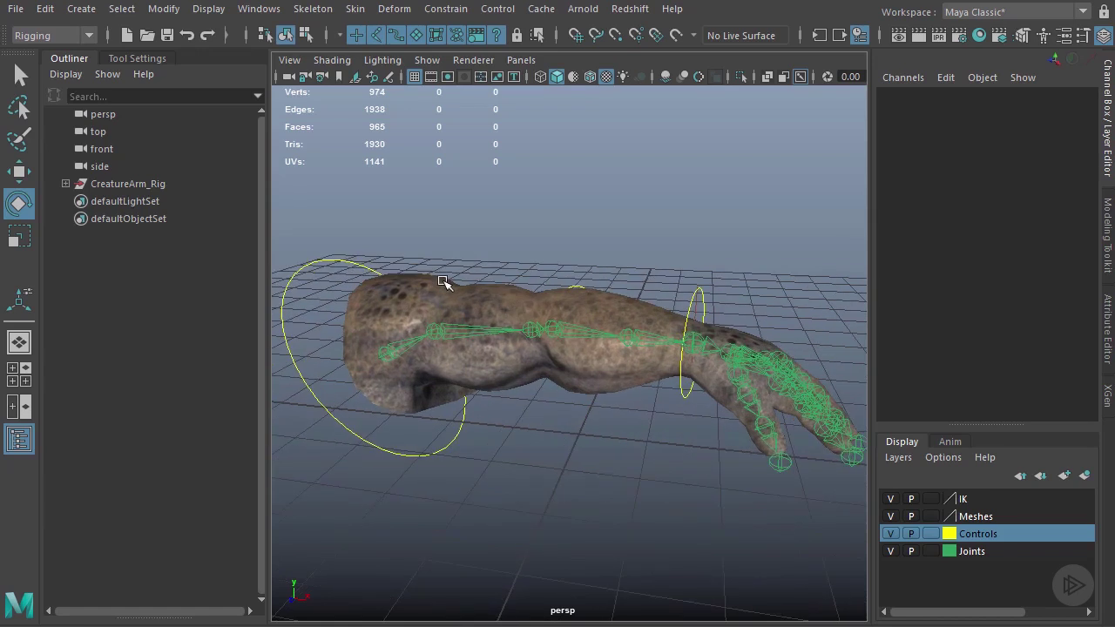
- Examine the rig's parts by selecting the arm mesh, the shoulder joint, the IK handle and the hand joint in turn
{"action": "left_click", "coordinate": [441, 284]}
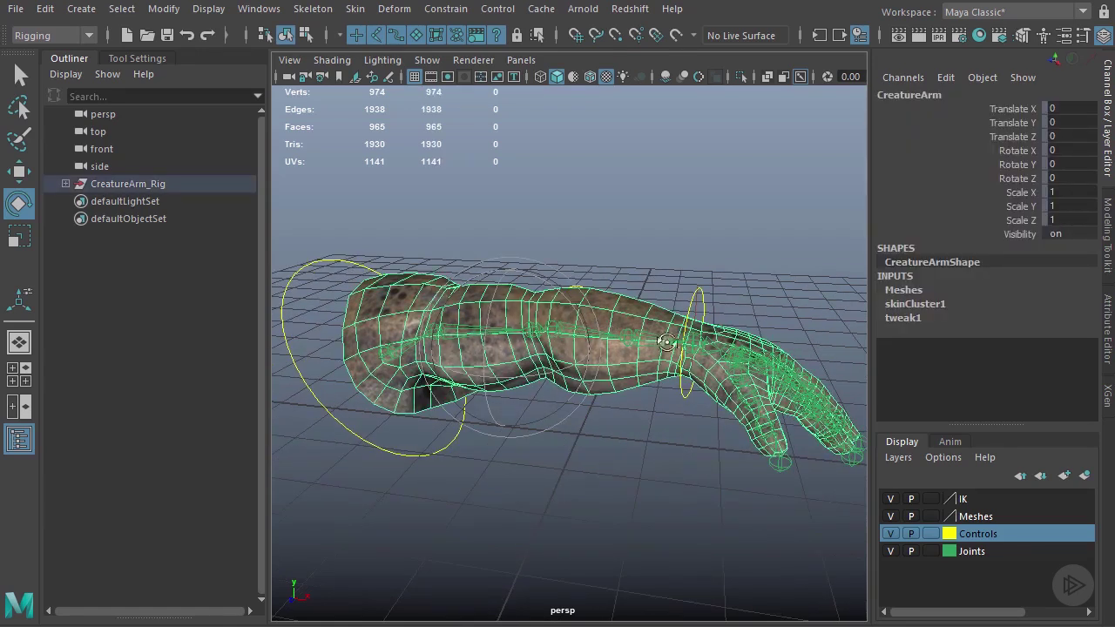
{"action": "left_click_drag", "start_coordinate": [667, 342], "coordinate": [733, 353], "text": "alt"}
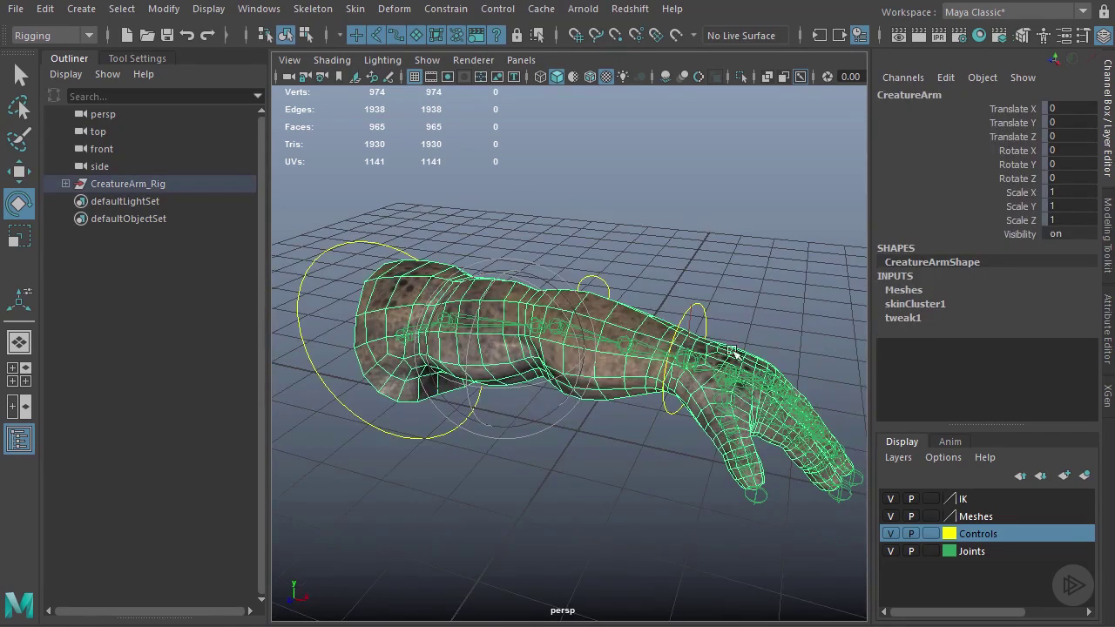
{"action": "left_click", "coordinate": [597, 474]}
{"action": "left_click", "coordinate": [403, 336]}
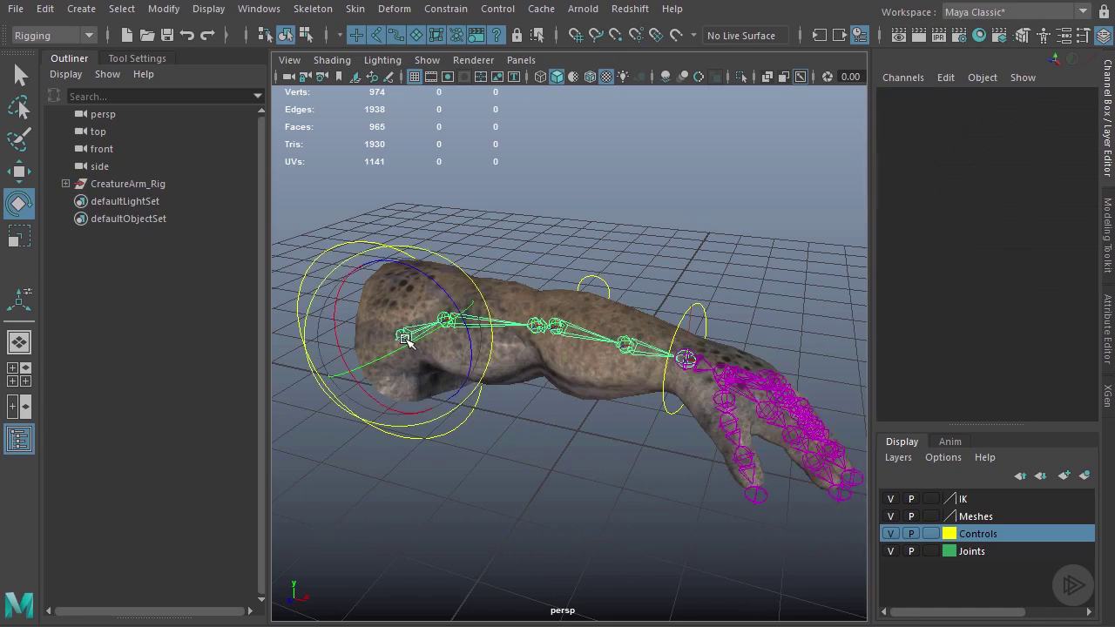
{"action": "left_click", "coordinate": [706, 364]}
{"action": "left_click", "coordinate": [693, 527]}
{"action": "key", "text": "w"}
{"action": "left_click", "coordinate": [707, 364]}
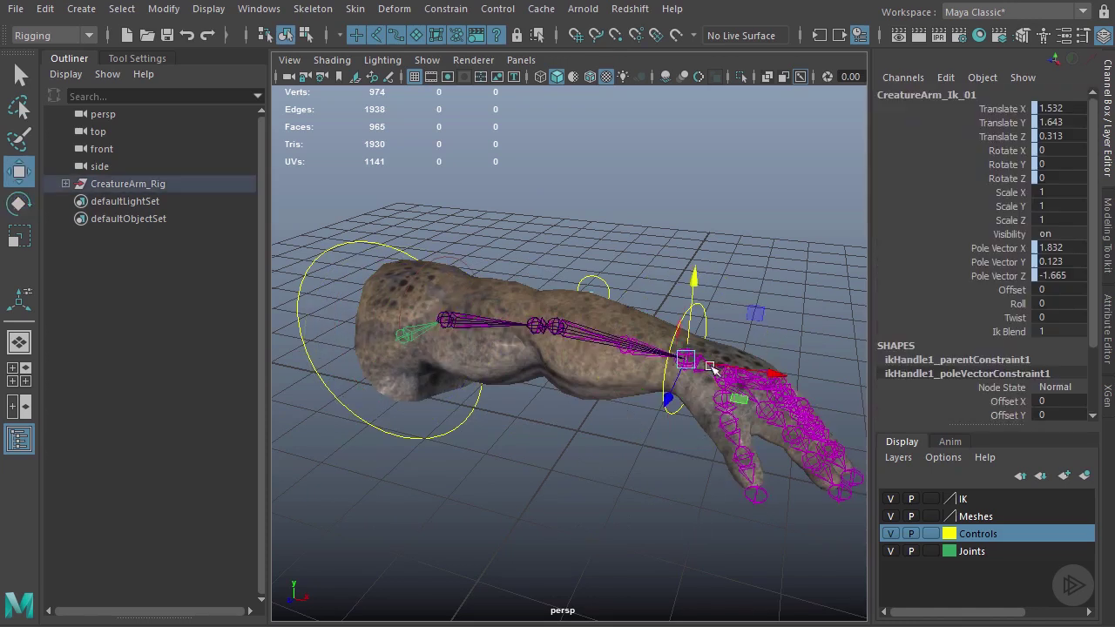
{"action": "left_click", "coordinate": [709, 387]}
{"action": "scroll", "coordinate": [698, 398], "scroll_direction": "up", "scroll_amount": 1}
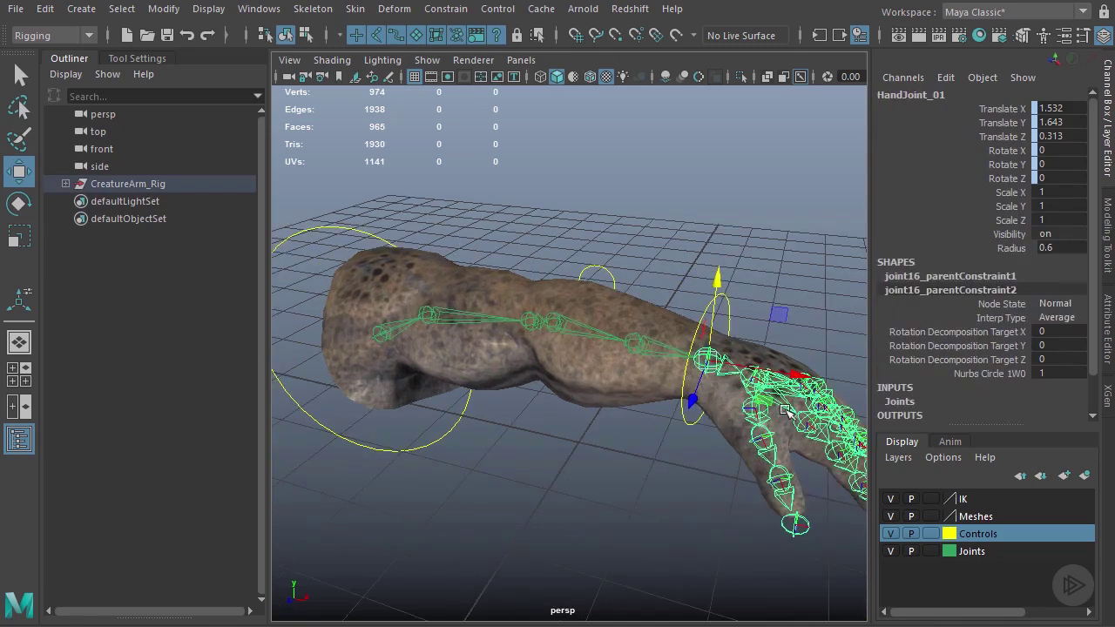
{"action": "right_click_drag", "start_coordinate": [784, 410], "coordinate": [733, 409], "text": "alt"}
{"action": "left_click_drag", "start_coordinate": [683, 402], "coordinate": [729, 358], "text": "alt"}
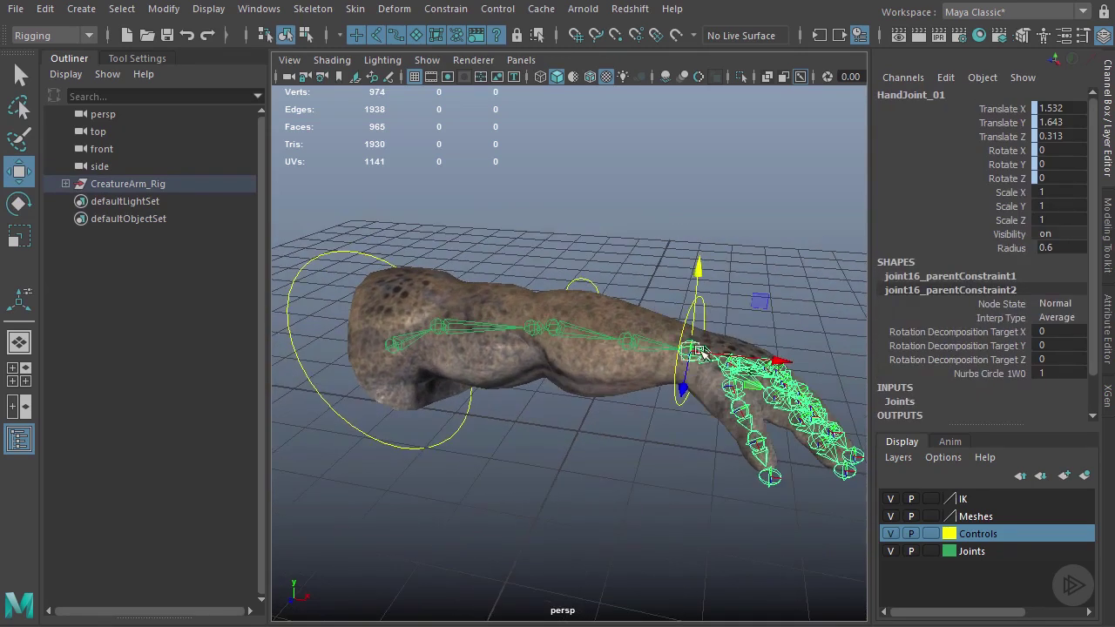
- Select the shoulder joint and examine the arm joint chain from shoulder to wrist up close
{"action": "left_click", "coordinate": [411, 343]}
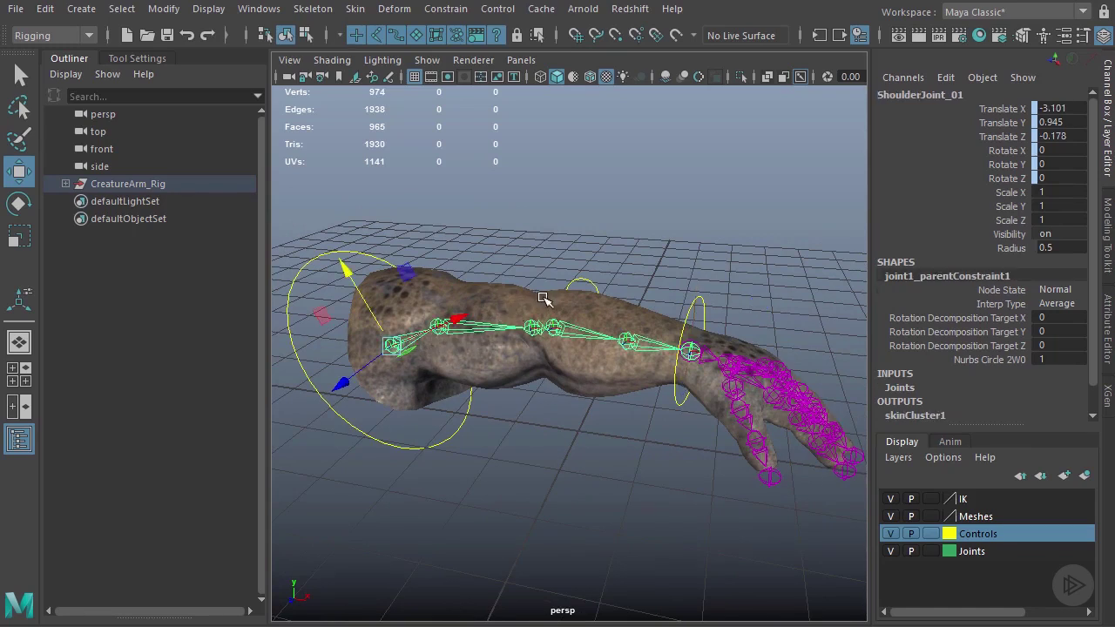
{"action": "left_click_drag", "start_coordinate": [547, 302], "coordinate": [572, 314], "text": "alt"}
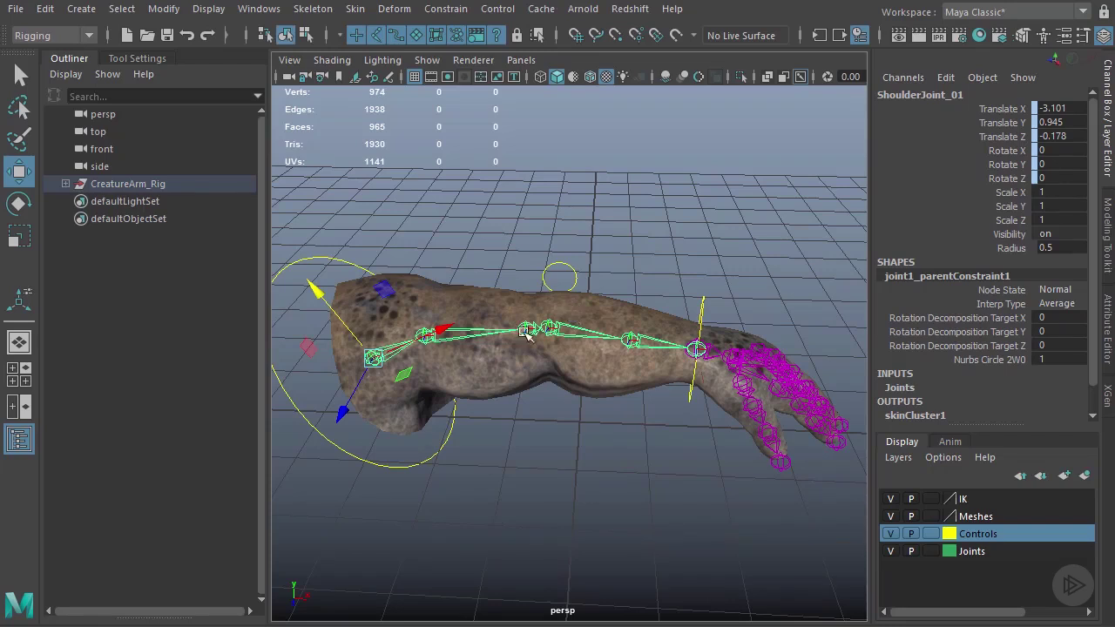
{"action": "left_click_drag", "start_coordinate": [521, 336], "coordinate": [539, 361], "text": "alt"}
{"action": "right_click_drag", "start_coordinate": [428, 377], "coordinate": [450, 383], "text": "alt"}
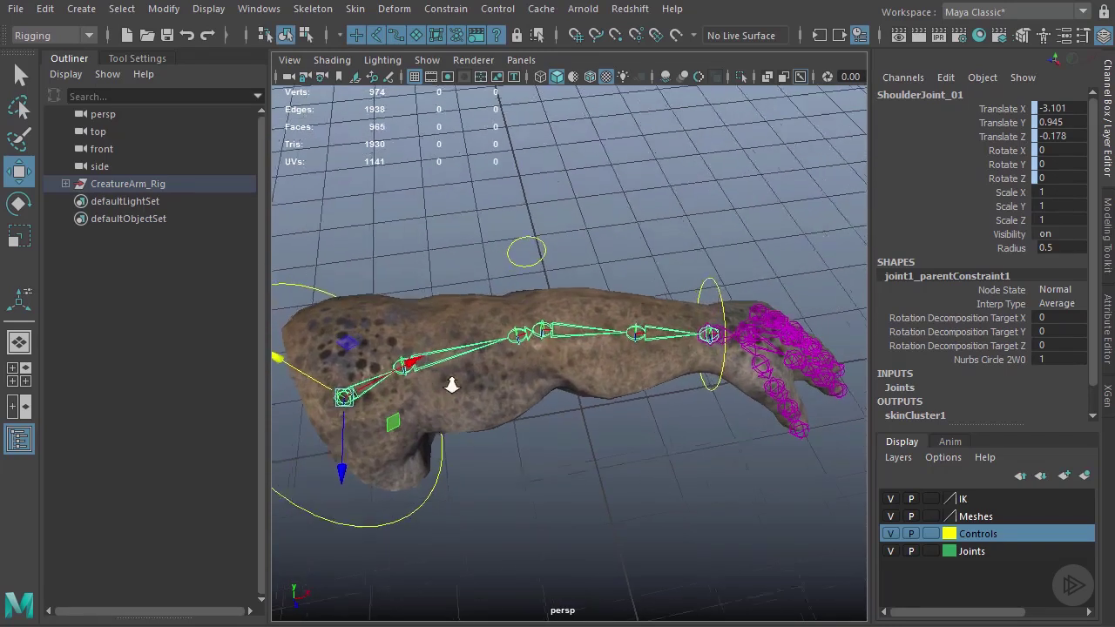
{"action": "middle_click_drag", "start_coordinate": [450, 383], "coordinate": [479, 358], "text": "alt"}
{"action": "right_click_drag", "start_coordinate": [480, 358], "coordinate": [499, 361], "text": "alt"}
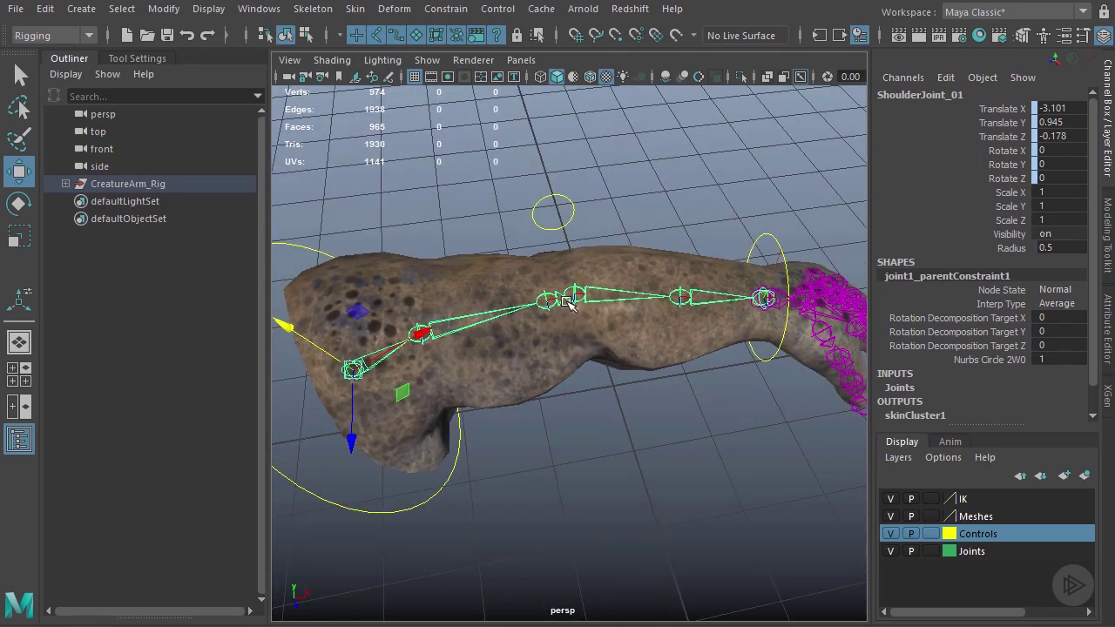
{"action": "left_click_drag", "start_coordinate": [649, 371], "coordinate": [679, 371], "text": "alt"}
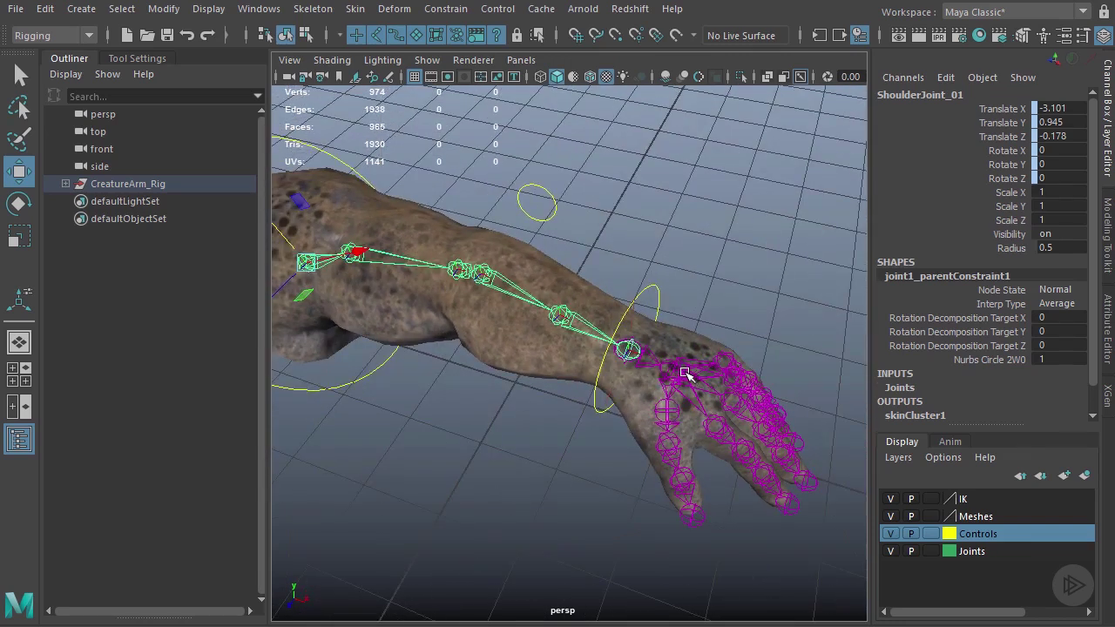
- Examine the hand joints, and select the arm mesh and the shoulder joint to compare the skin with the skeleton
{"action": "left_click", "coordinate": [680, 372]}
{"action": "left_click", "coordinate": [559, 458]}
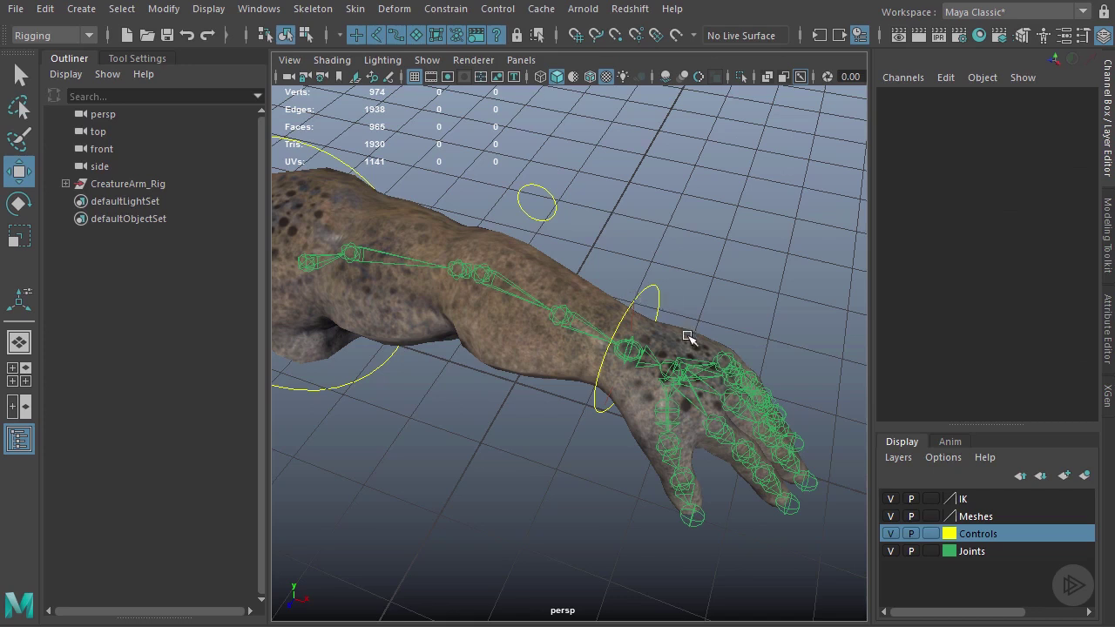
{"action": "left_click_drag", "start_coordinate": [686, 375], "coordinate": [490, 328], "text": "alt"}
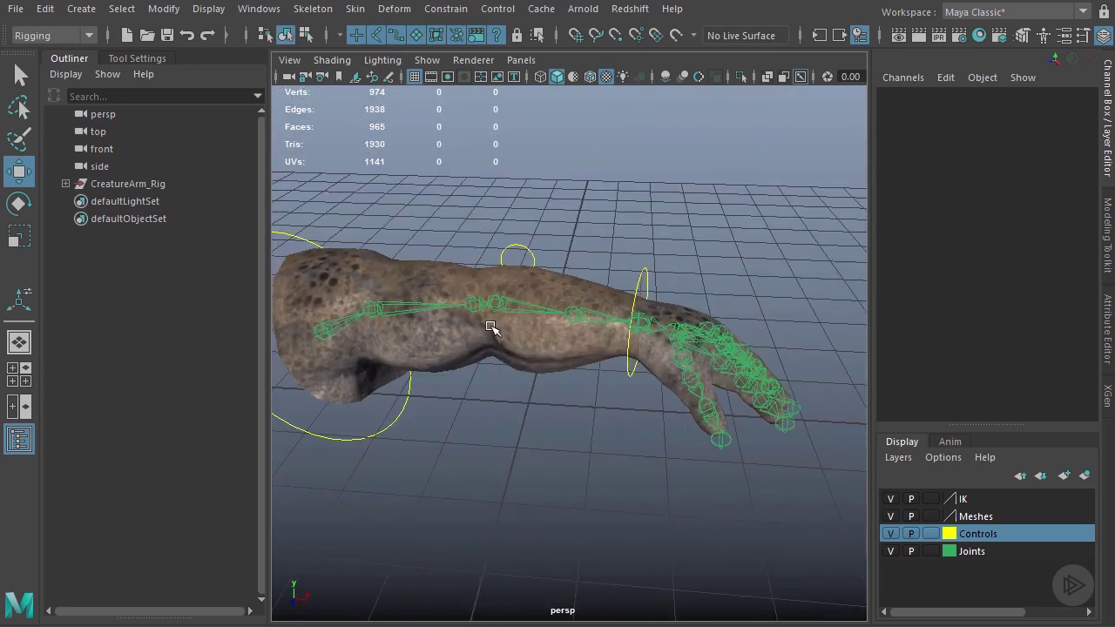
{"action": "left_click", "coordinate": [399, 265]}
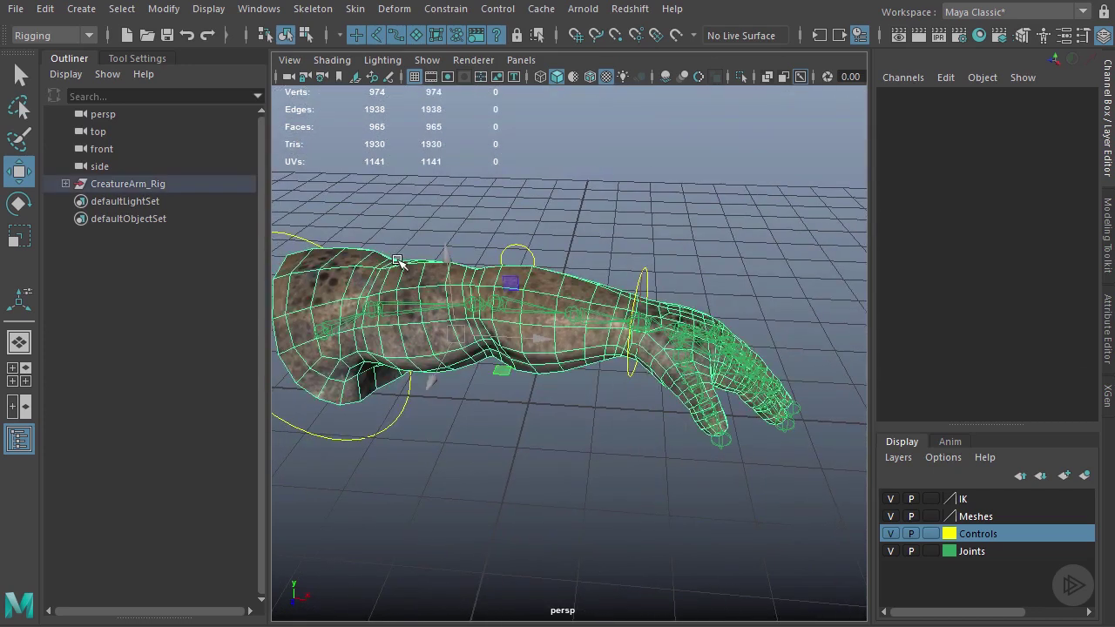
{"action": "left_click", "coordinate": [323, 331]}
{"action": "left_click_drag", "start_coordinate": [490, 357], "coordinate": [478, 301], "text": "alt"}
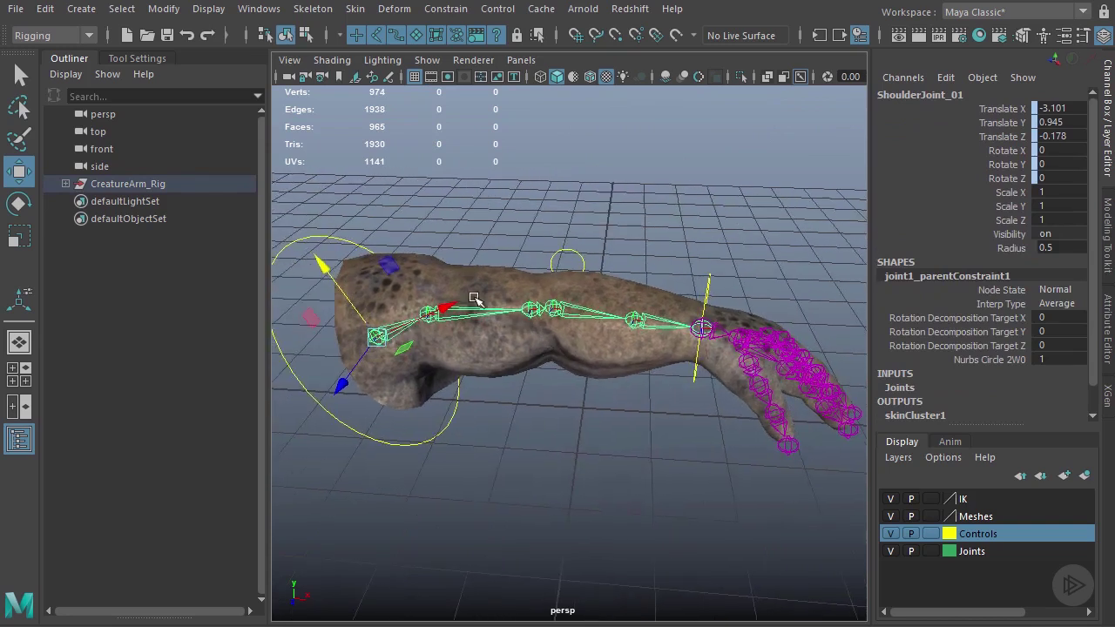
- Try moving the shoulder control toward the elbow to test how the upper arm follows, and undo the move
{"action": "left_click", "coordinate": [343, 241]}
{"action": "left_click_drag", "start_coordinate": [389, 344], "coordinate": [444, 329]}
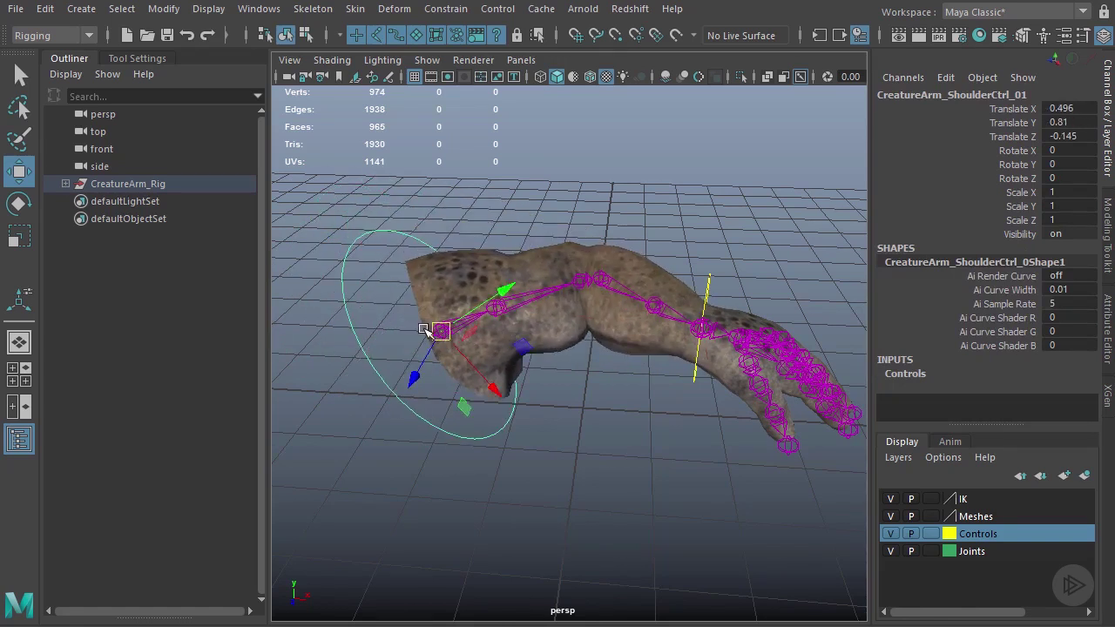
{"action": "key", "text": "ctrl+z"}
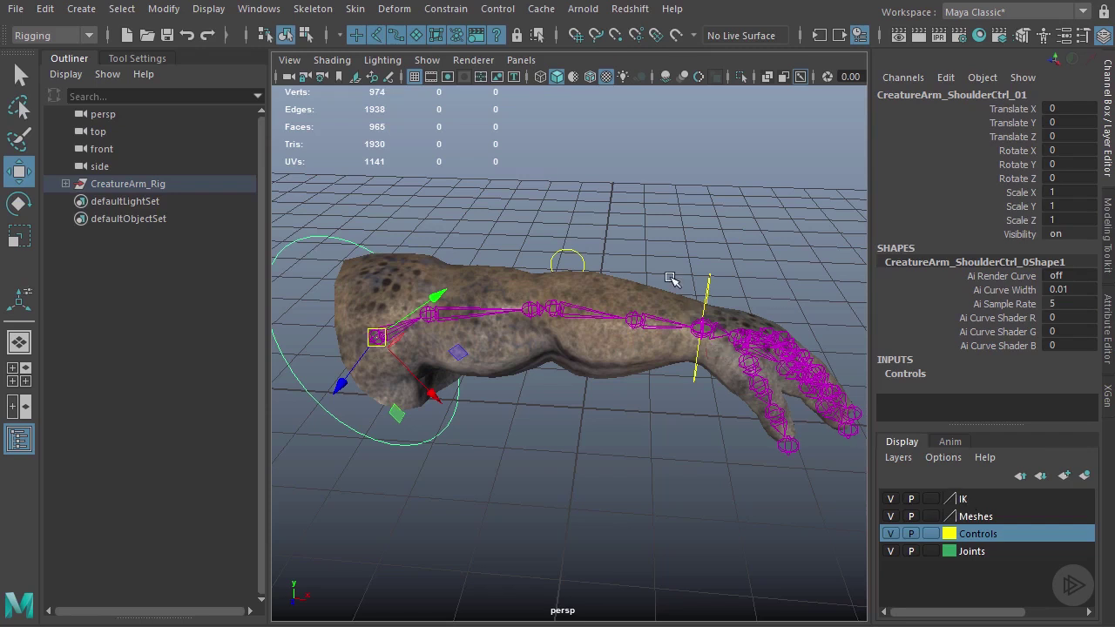
- Bend the elbow by moving the wrist control to about X -0.673, Y -0.116, Z 0.288
{"action": "left_click_drag", "start_coordinate": [666, 281], "coordinate": [635, 343], "text": "alt"}
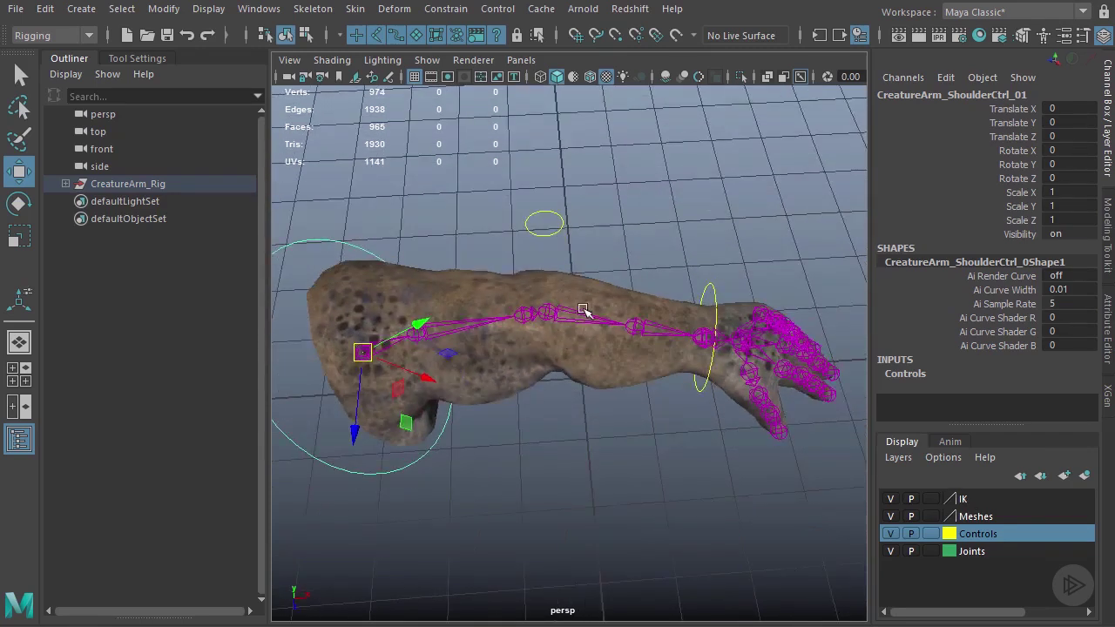
{"action": "left_click", "coordinate": [710, 290]}
{"action": "left_click_drag", "start_coordinate": [708, 342], "coordinate": [630, 373]}
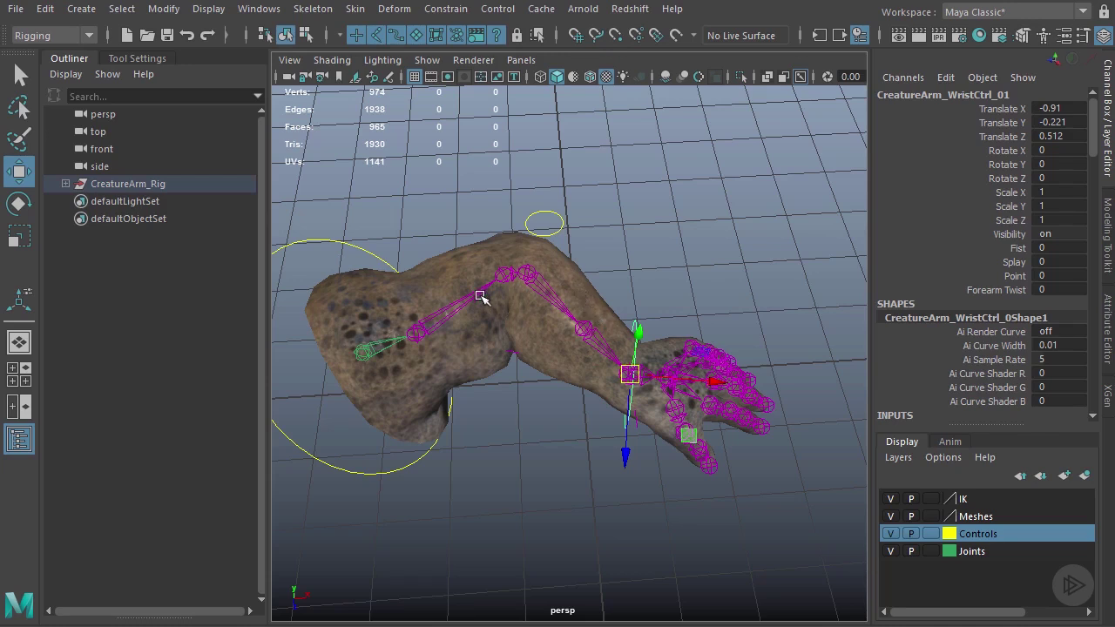
{"action": "left_click_drag", "start_coordinate": [631, 376], "coordinate": [650, 356]}
{"action": "left_click", "coordinate": [552, 224]}
{"action": "left_click_drag", "start_coordinate": [552, 224], "coordinate": [728, 310], "text": "alt"}
{"action": "left_click_drag", "start_coordinate": [625, 357], "coordinate": [564, 368], "text": "alt"}
{"action": "left_click", "coordinate": [652, 386]}
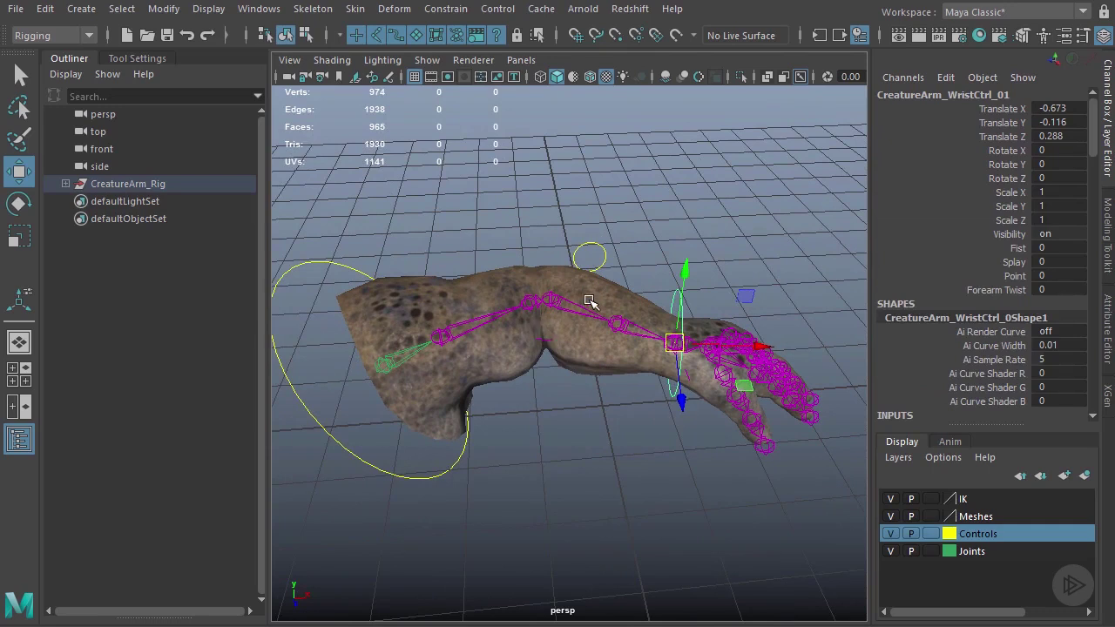
- Rotate the wrist control to about X -15.8, Y -27.6, Z -10.2 so the hand bends downward
{"action": "scroll", "coordinate": [522, 310], "scroll_direction": "up", "scroll_amount": 2}
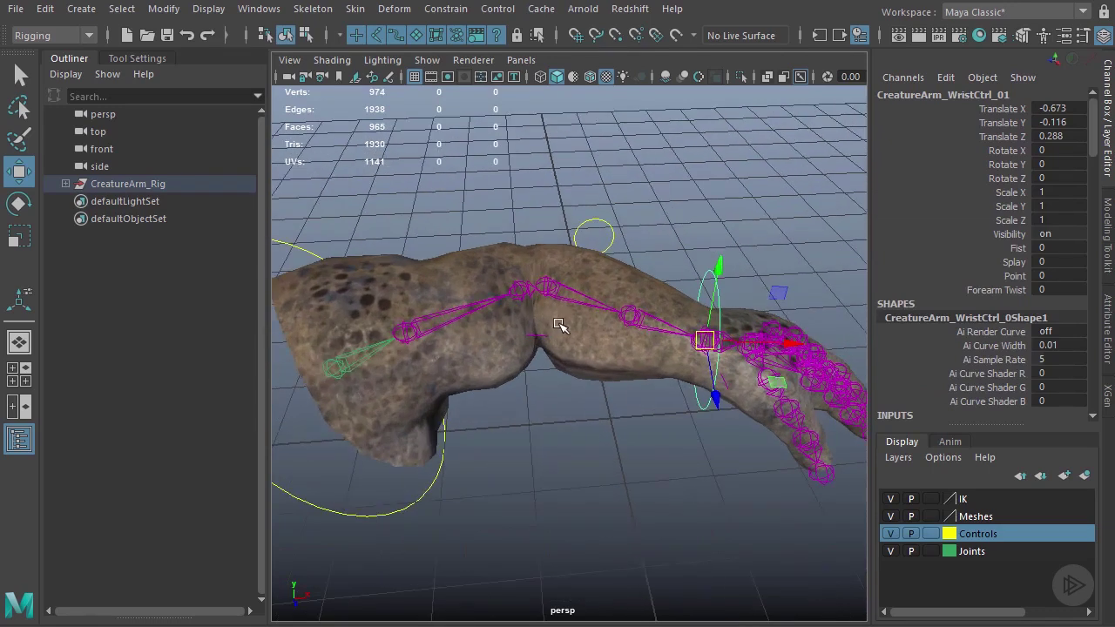
{"action": "key", "text": "e"}
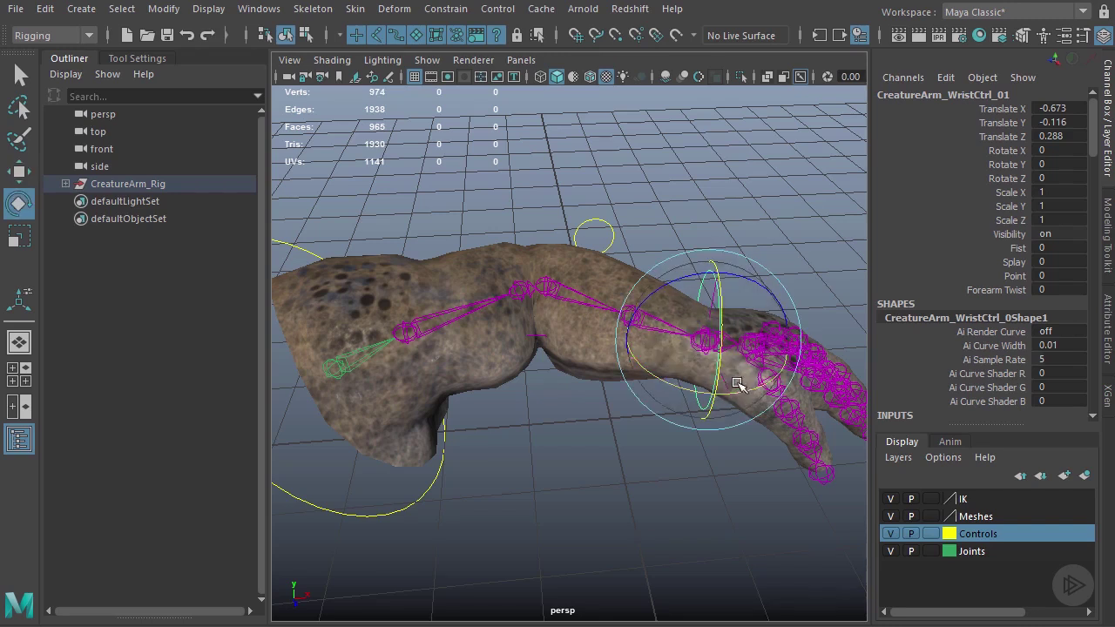
{"action": "left_click_drag", "start_coordinate": [738, 384], "coordinate": [701, 335]}
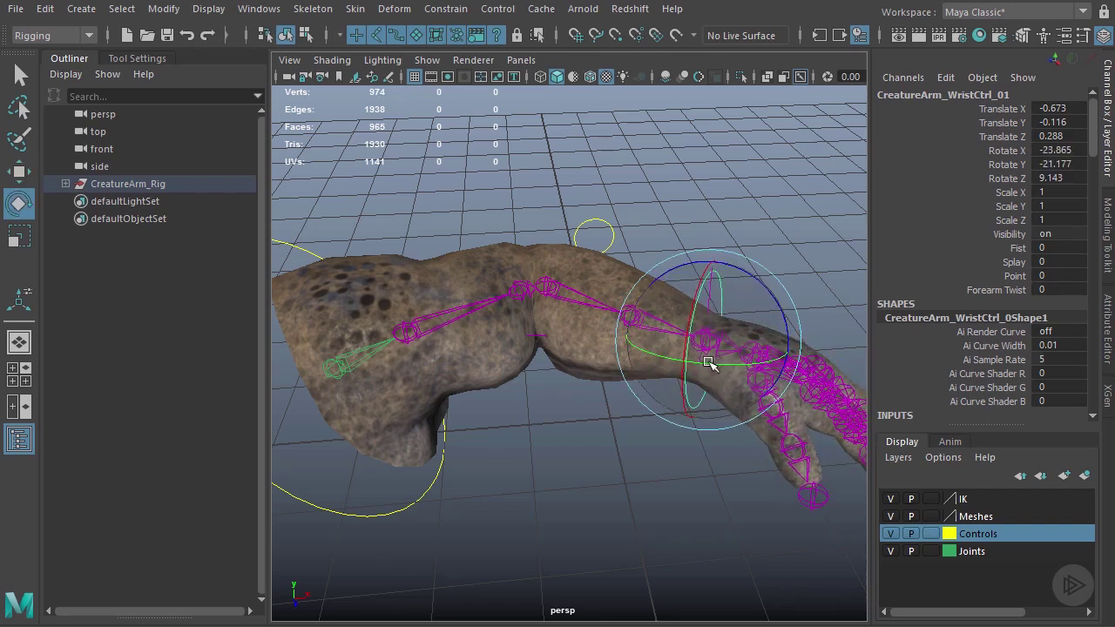
{"action": "left_click_drag", "start_coordinate": [762, 289], "coordinate": [773, 314]}
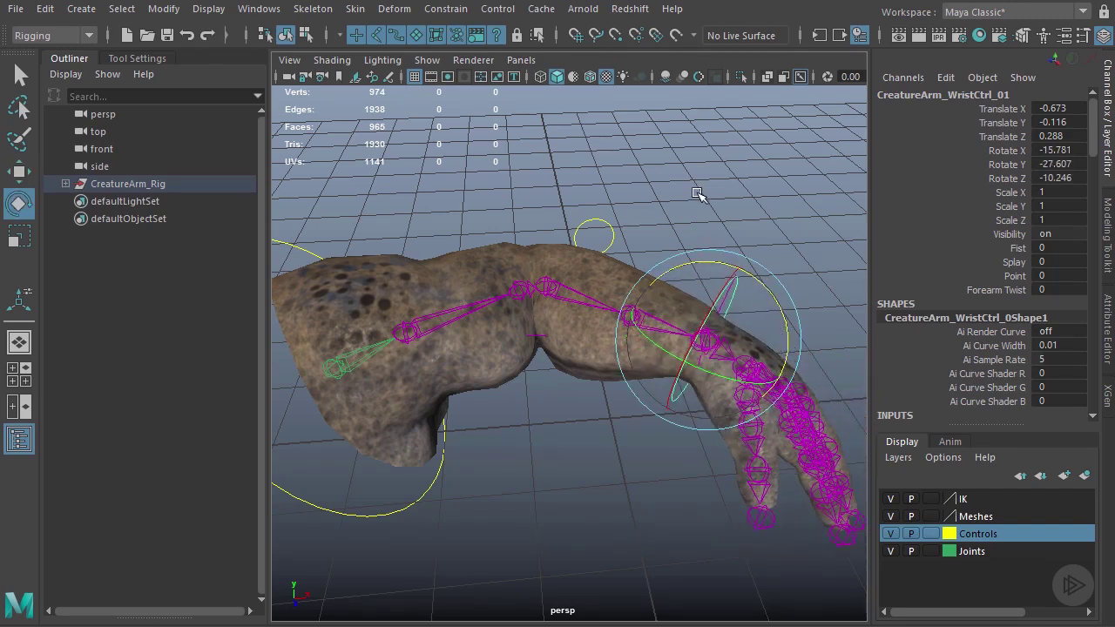
{"action": "left_click", "coordinate": [702, 196]}
{"action": "left_click_drag", "start_coordinate": [619, 318], "coordinate": [517, 310], "text": "alt"}
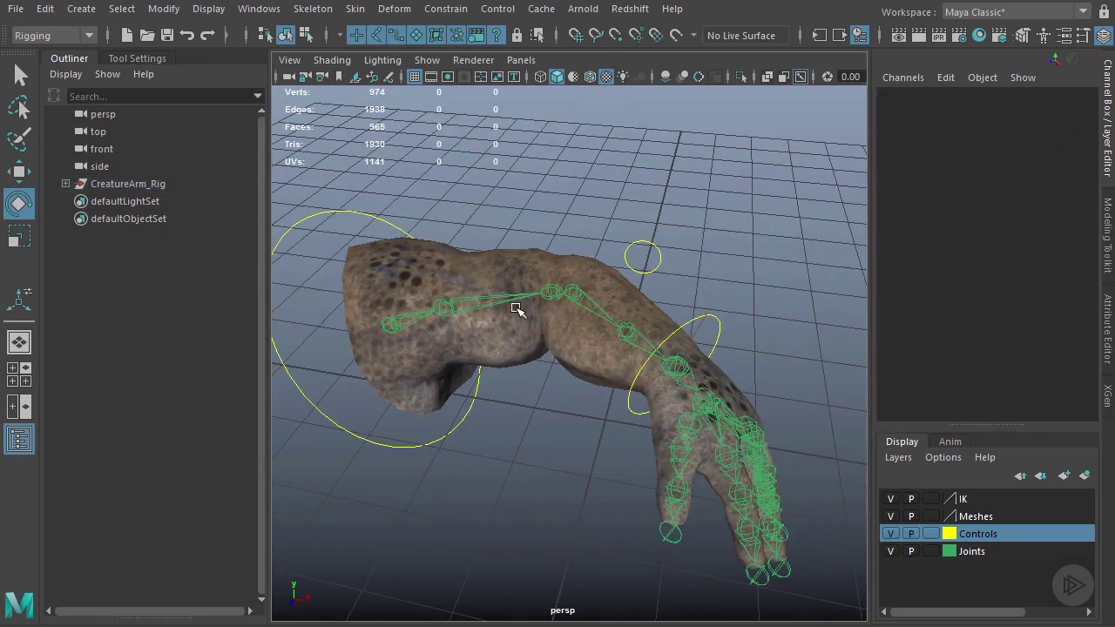
- Rotate the wrist control further to about X -16.6, Y -36.3, Z -0.05, and clear the selection
{"action": "left_click", "coordinate": [412, 319]}
{"action": "left_click", "coordinate": [572, 282]}
{"action": "left_click_drag", "start_coordinate": [726, 367], "coordinate": [666, 320], "text": "alt"}
{"action": "left_click", "coordinate": [710, 327]}
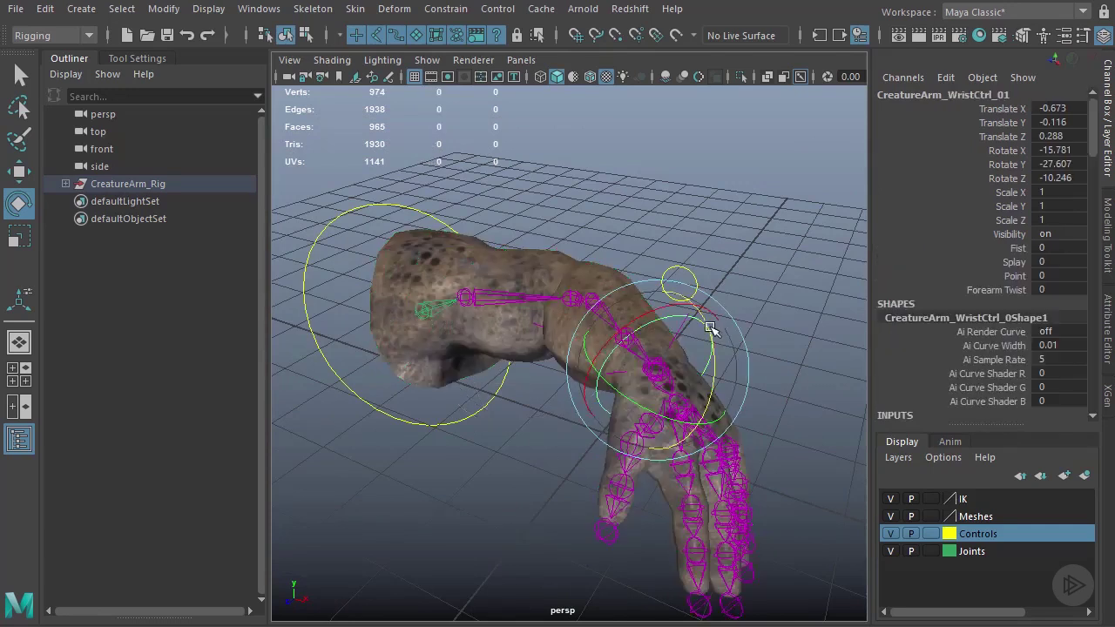
{"action": "mouse_move", "coordinate": [671, 369]}
{"action": "left_mouse_down"}
{"action": "mouse_move", "coordinate": [659, 349]}
{"action": "mouse_move", "coordinate": [656, 357]}
{"action": "left_mouse_up"}
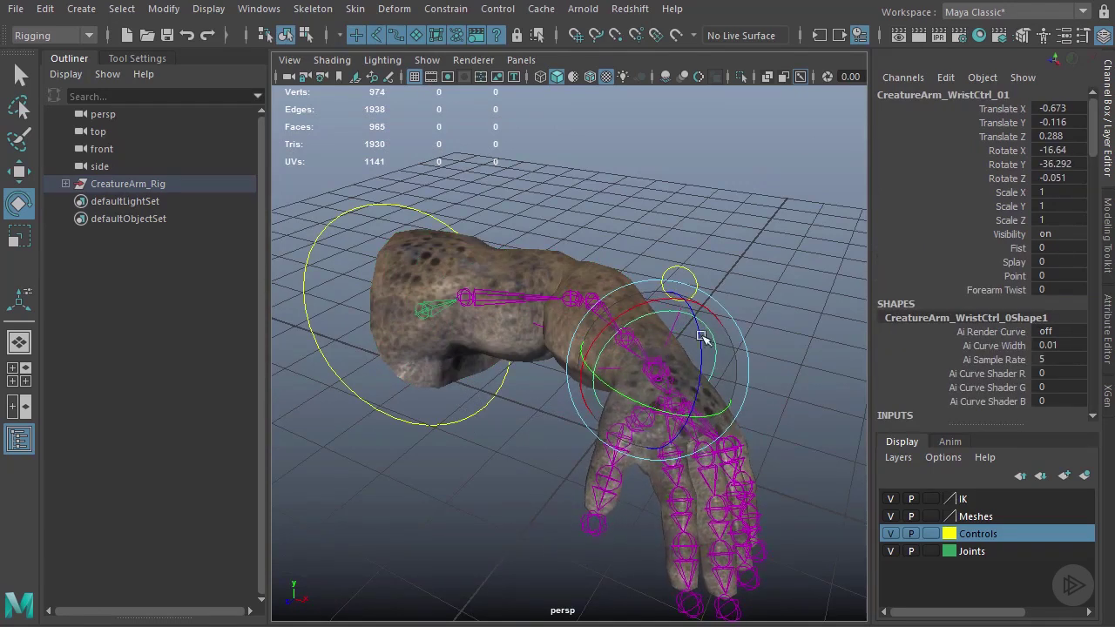
{"action": "left_click", "coordinate": [758, 241]}
- Expand the complete CreatureArm_Rig hierarchy to examine its nested joints and constraint, and collapse it again
{"action": "left_click_drag", "start_coordinate": [732, 284], "coordinate": [727, 307], "text": "alt"}
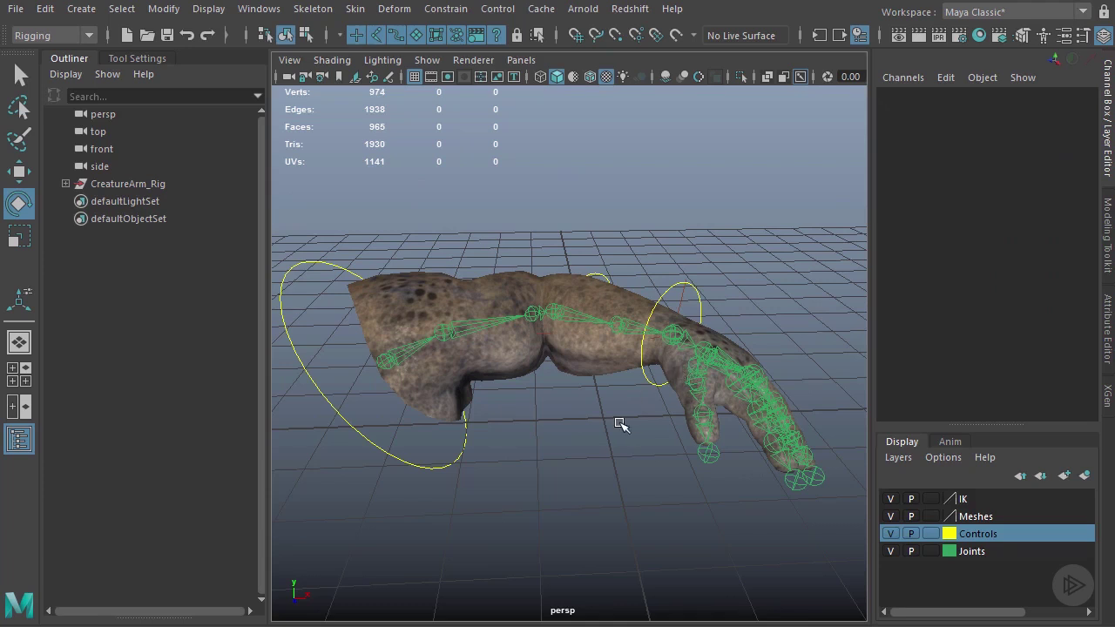
{"action": "mouse_move", "coordinate": [594, 424]}
{"action": "left_mouse_down", "text": "alt"}
{"action": "mouse_move", "coordinate": [510, 418]}
{"action": "mouse_move", "coordinate": [578, 416]}
{"action": "left_mouse_up", "text": "alt"}
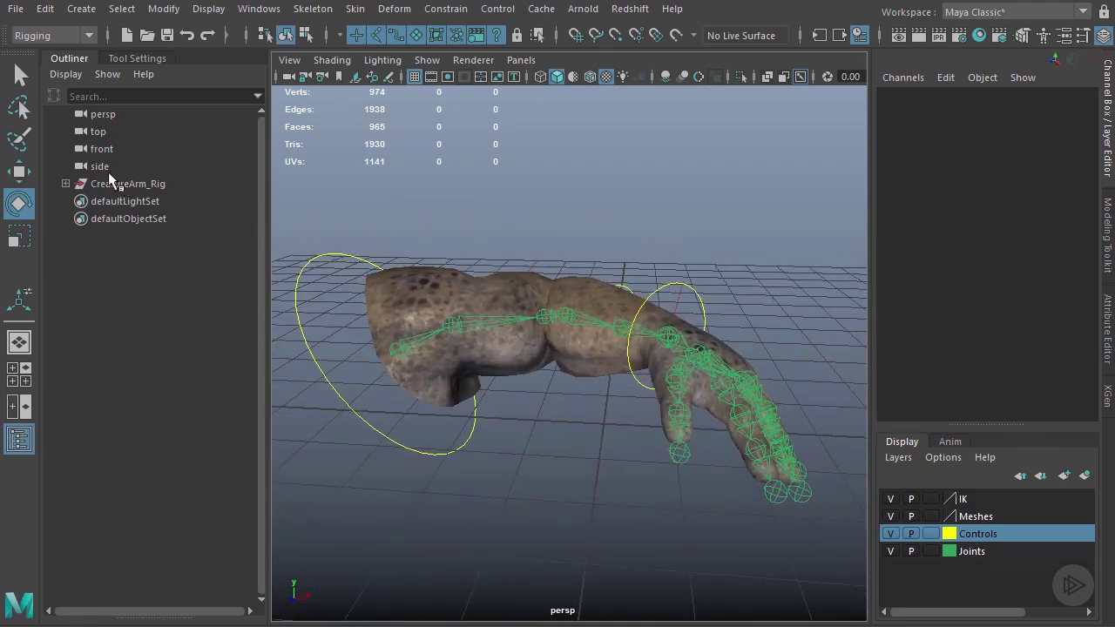
{"action": "left_click", "coordinate": [65, 184], "text": "shift"}
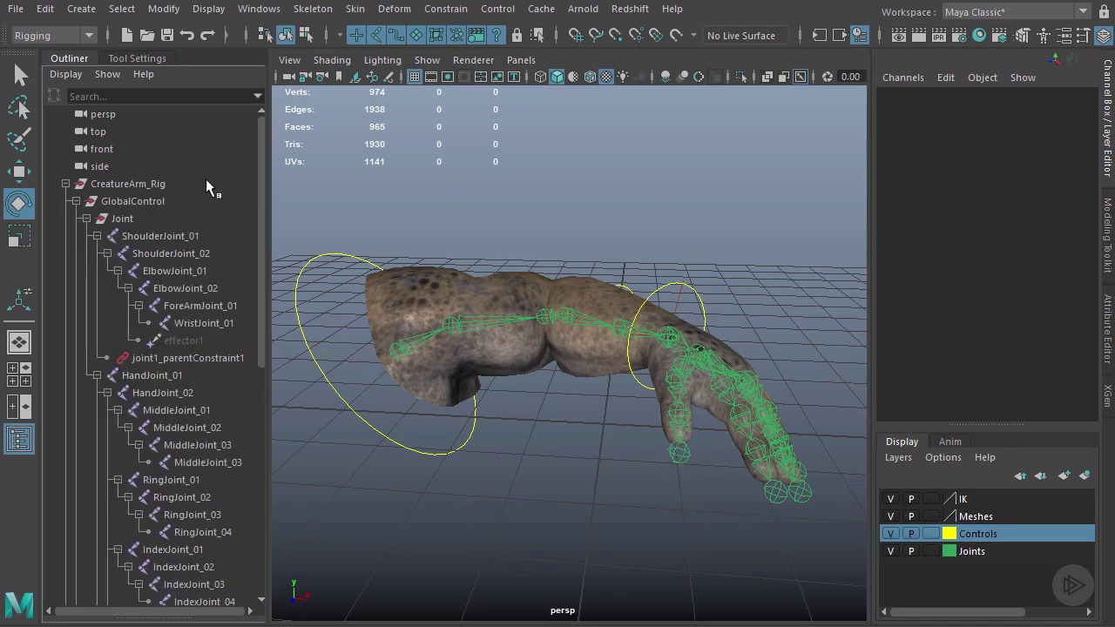
{"action": "left_click_drag", "start_coordinate": [259, 167], "coordinate": [259, 111]}
{"action": "left_click_drag", "start_coordinate": [595, 361], "coordinate": [554, 306], "text": "alt"}
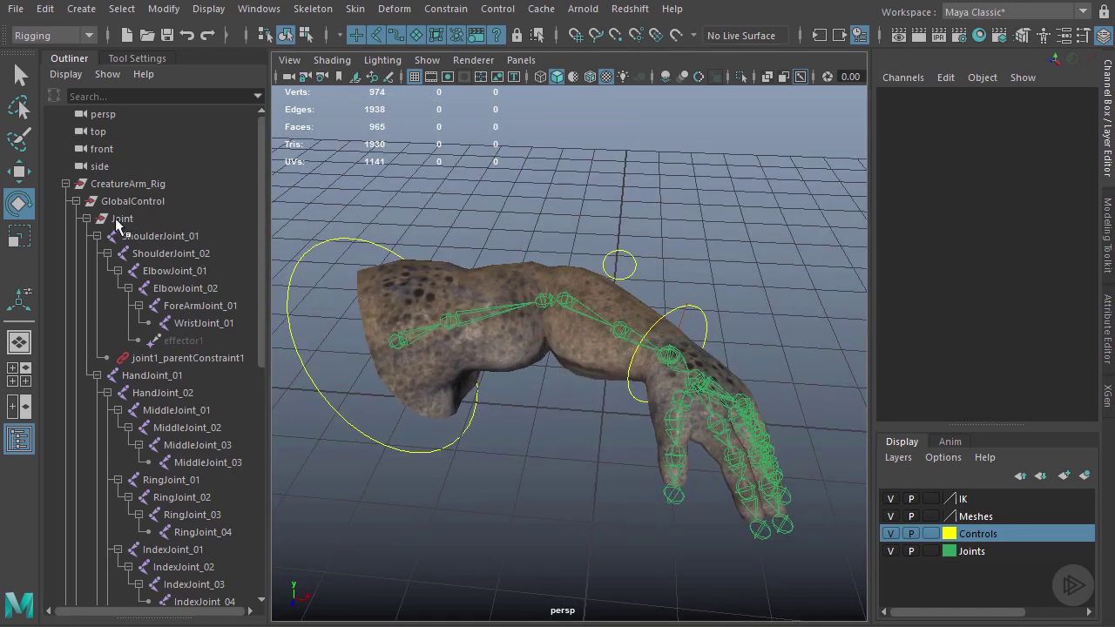
{"action": "left_click", "coordinate": [65, 184]}
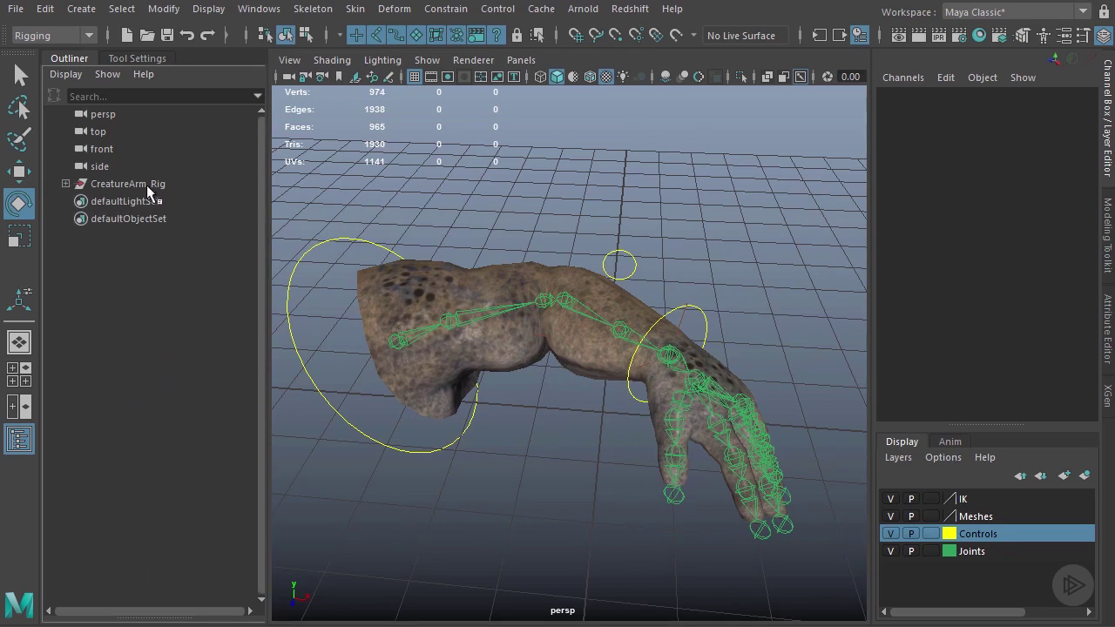
- Frame the CreatureArm_Rig group and examine its two subgroups by selecting GlobalControl and Mesh in turn
{"action": "left_click", "coordinate": [106, 185]}
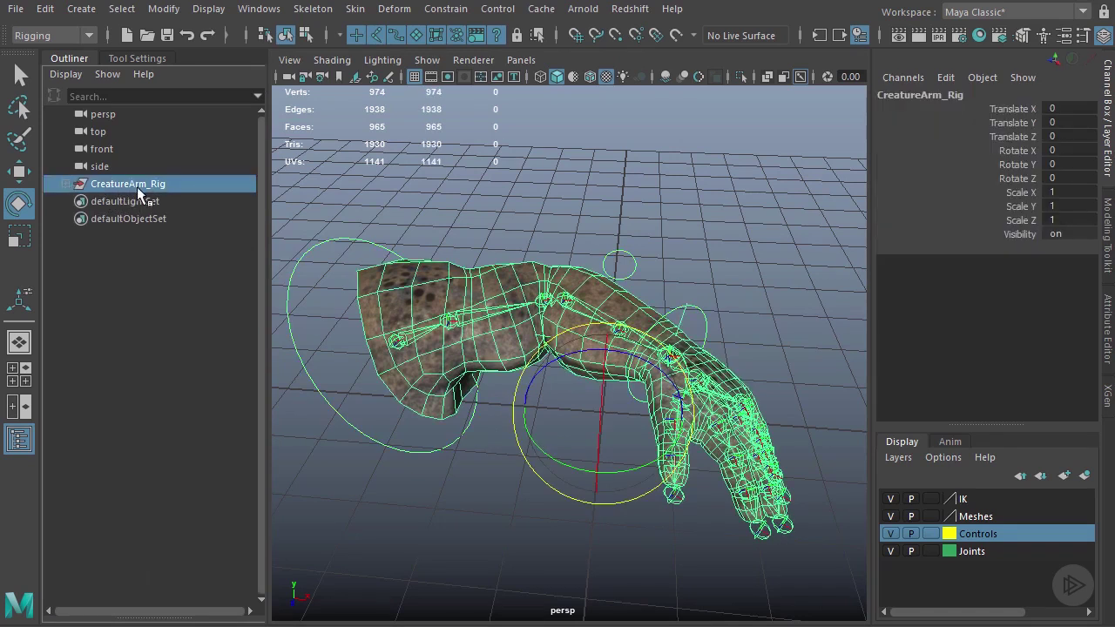
{"action": "key", "text": "f"}
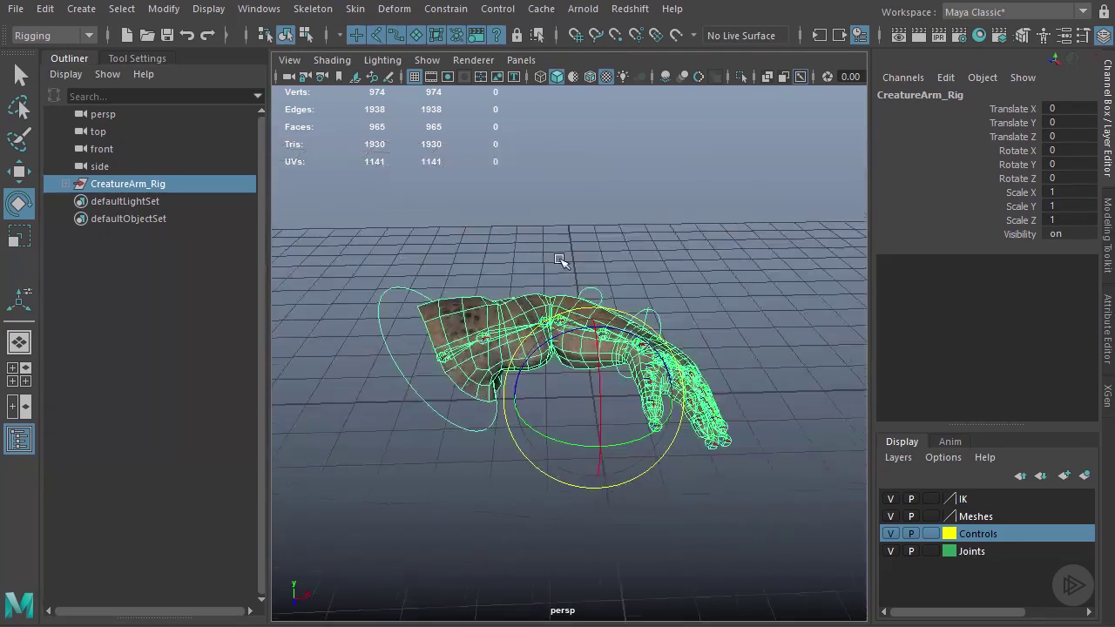
{"action": "left_click", "coordinate": [64, 183]}
{"action": "left_click", "coordinate": [135, 202]}
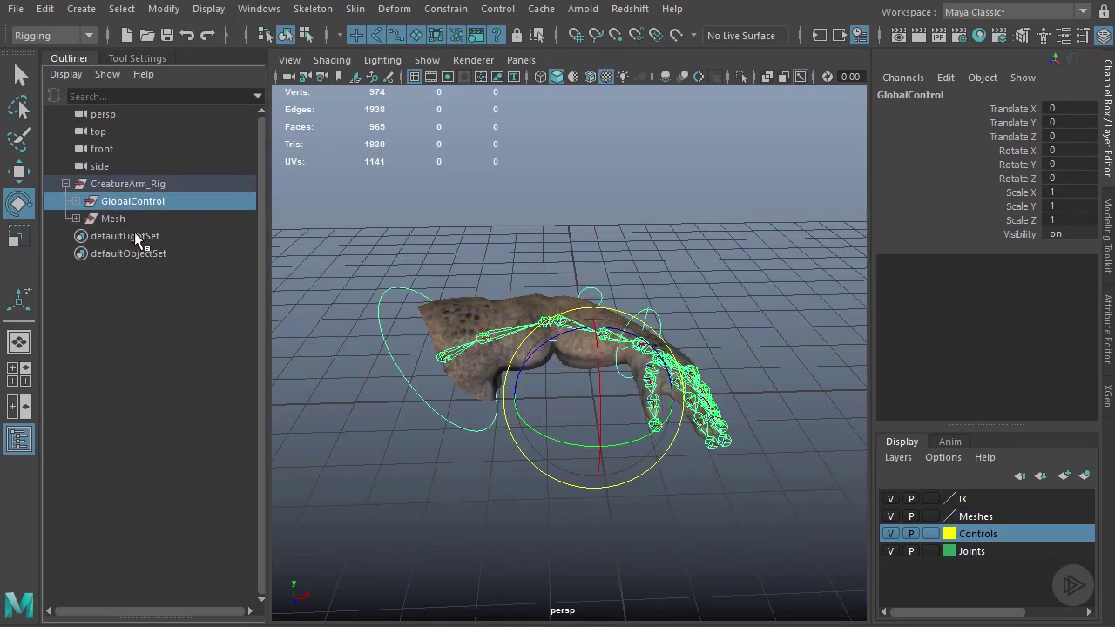
{"action": "left_click", "coordinate": [114, 216]}
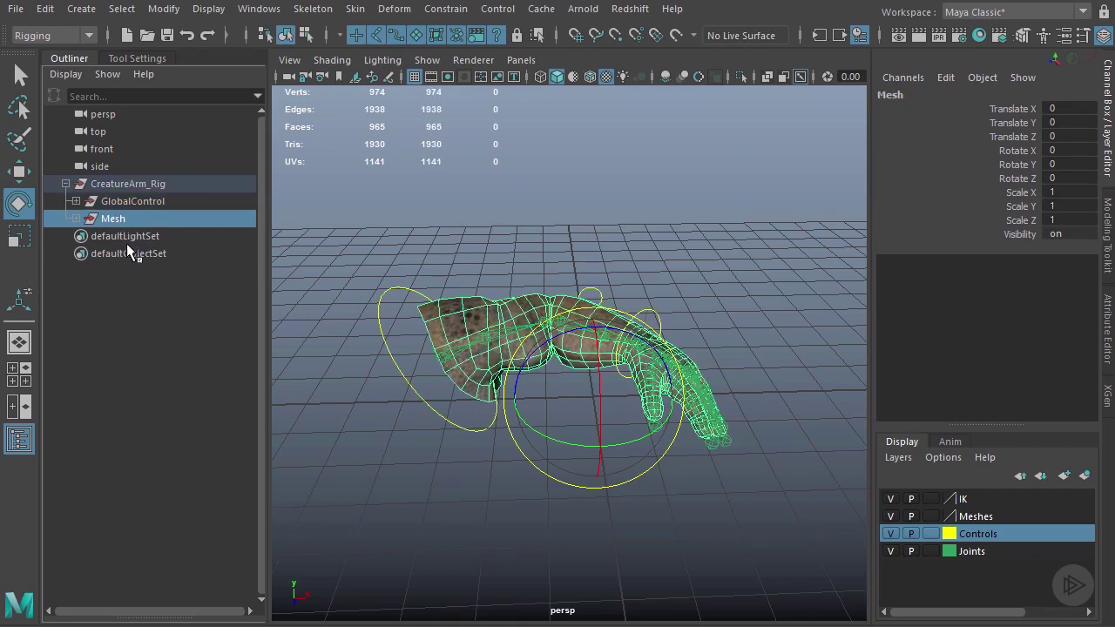
{"action": "left_click", "coordinate": [76, 218]}
{"action": "left_click", "coordinate": [76, 218]}
- Try scaling the GlobalControl group uniformly to about 1.567 to test the whole rig's scaling, and undo it
{"action": "left_click", "coordinate": [131, 201]}
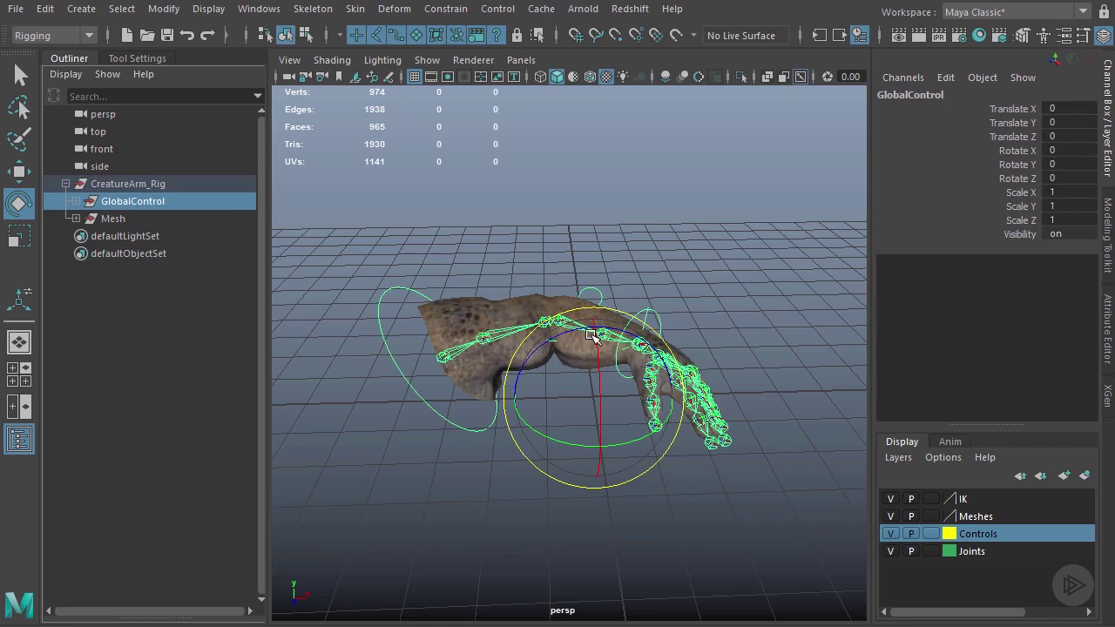
{"action": "key", "text": "r"}
{"action": "left_click_drag", "start_coordinate": [592, 393], "coordinate": [617, 364]}
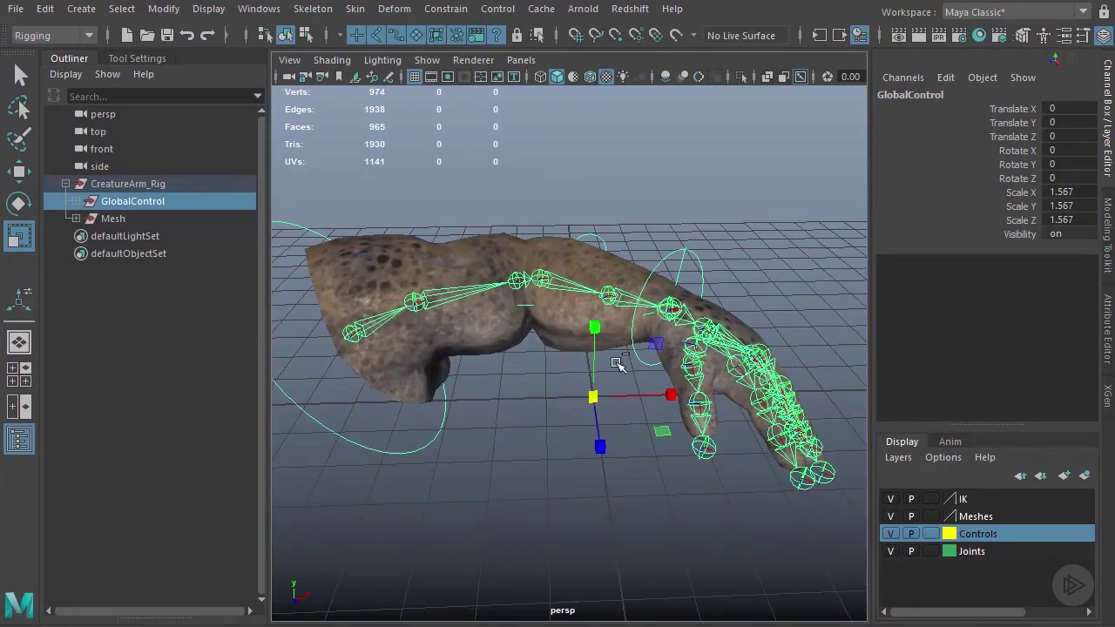
{"action": "key", "text": "ctrl+z"}
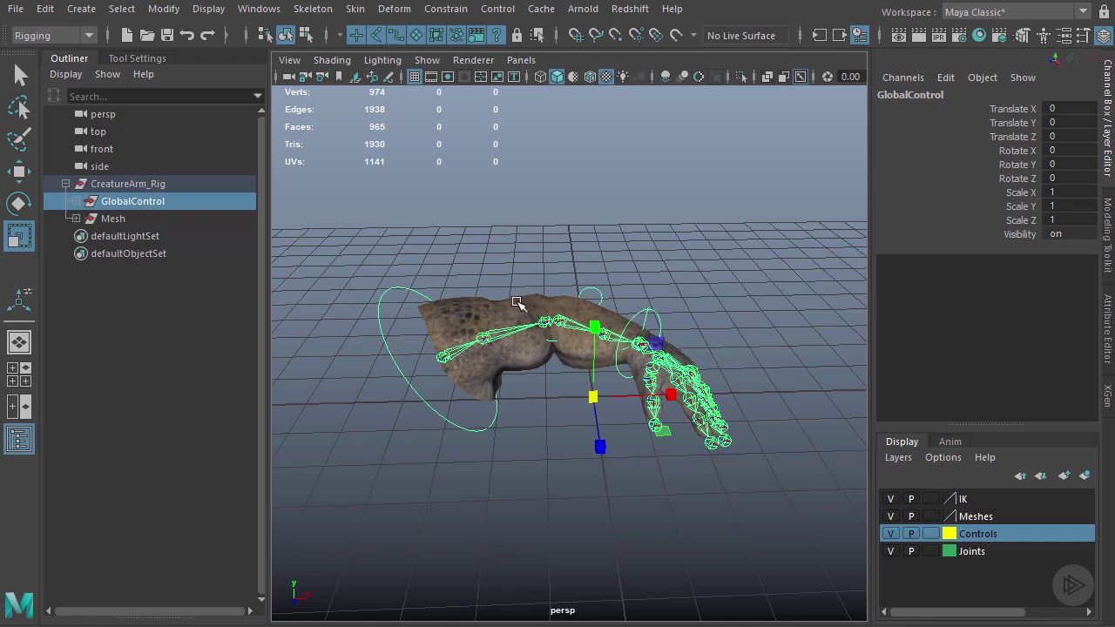
- Expand the GlobalControl group and select its Joint, Control and IKs subgroups in turn to see what each contains
{"action": "left_click", "coordinate": [75, 201]}
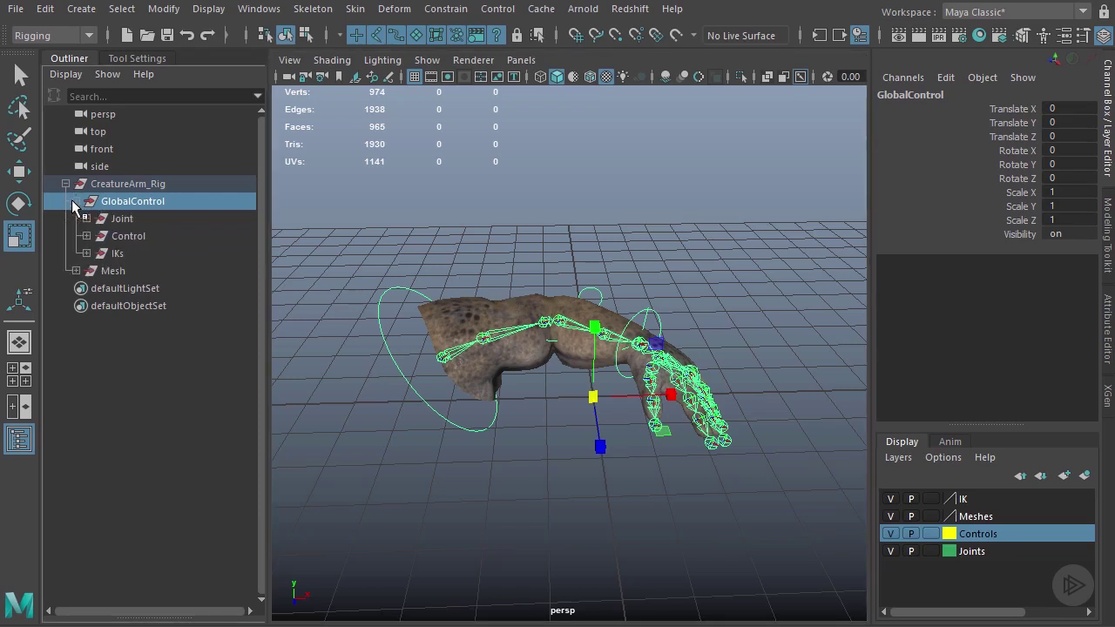
{"action": "left_click", "coordinate": [135, 219]}
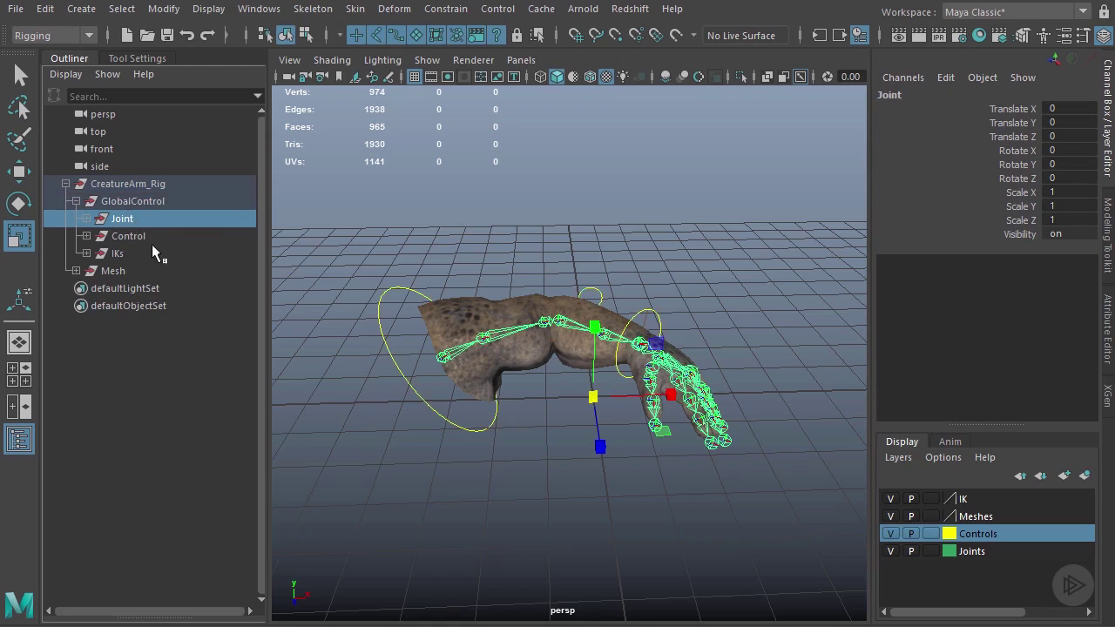
{"action": "left_click", "coordinate": [139, 233]}
{"action": "left_click", "coordinate": [122, 254]}
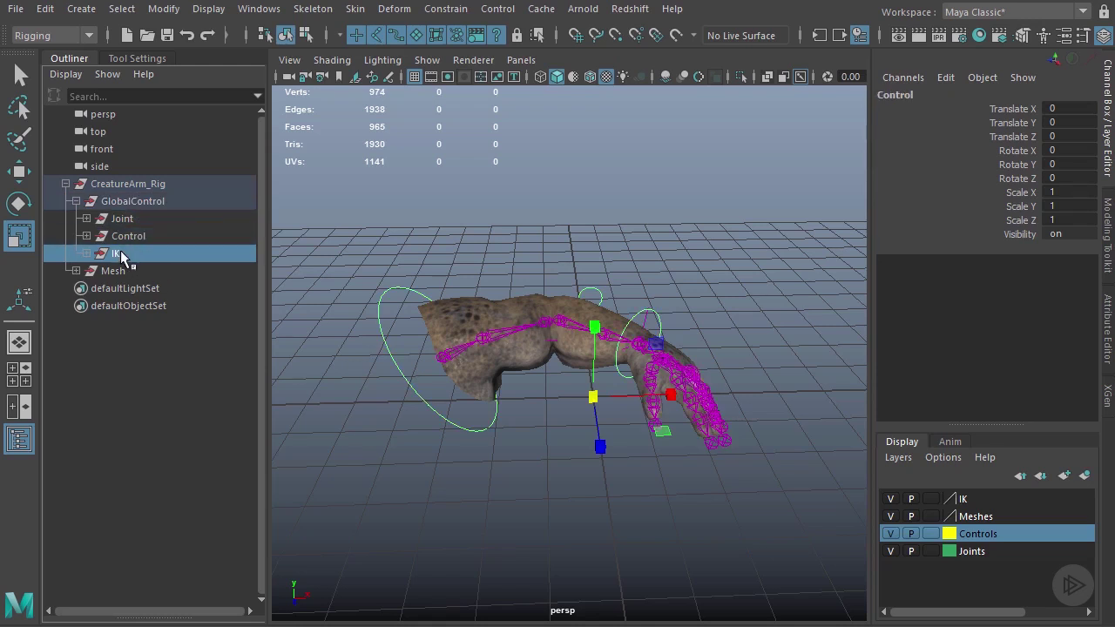
- Expand the full Joint hierarchy, inspect the shoulder joint's parent constraint, and collapse the group again
{"action": "left_click", "coordinate": [86, 218]}
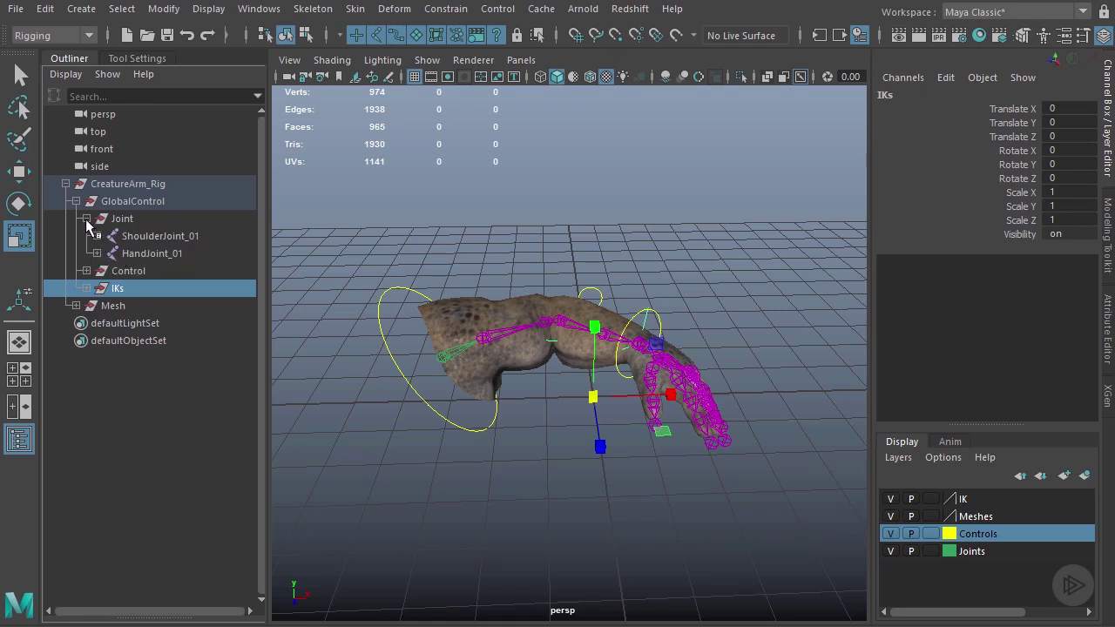
{"action": "left_click", "coordinate": [86, 218]}
{"action": "left_click", "coordinate": [87, 218], "text": "shift"}
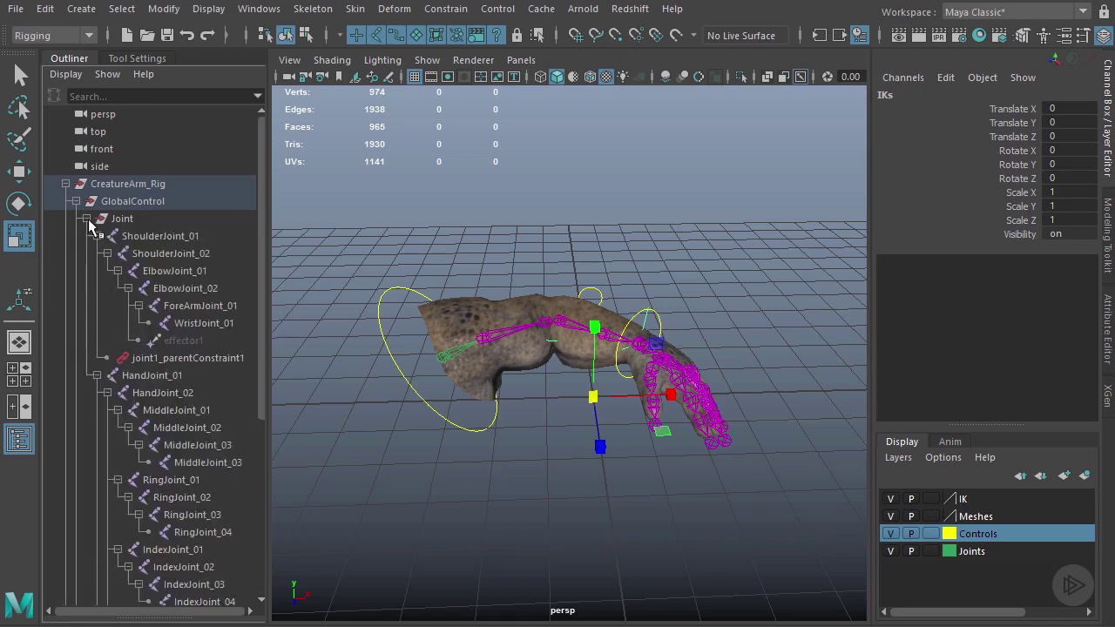
{"action": "left_click", "coordinate": [194, 357]}
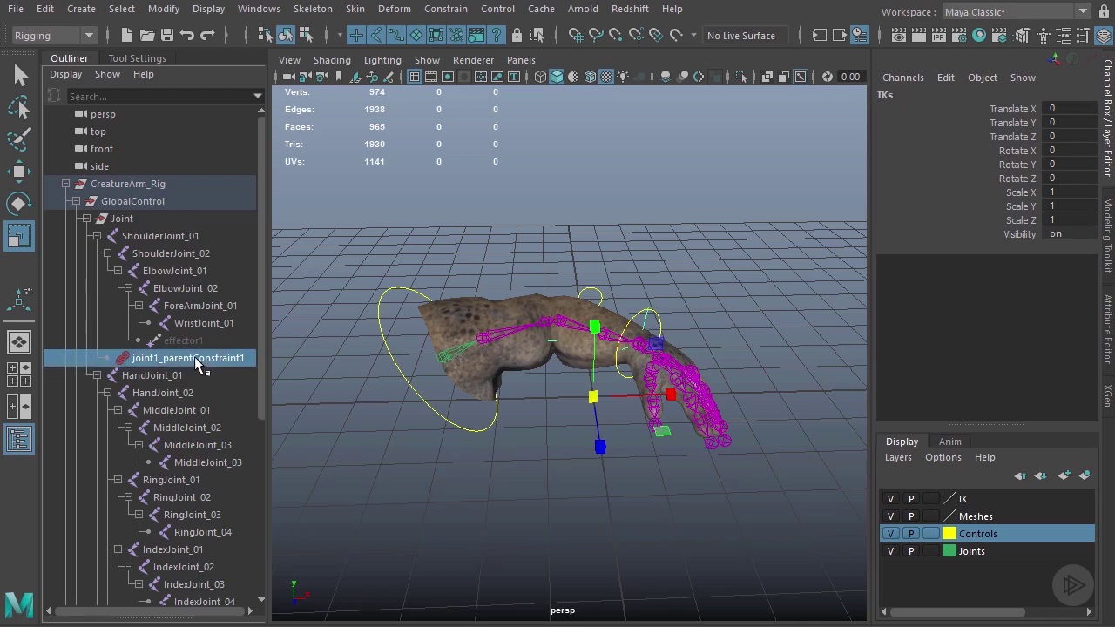
{"action": "left_click", "coordinate": [98, 236]}
{"action": "left_click", "coordinate": [86, 218]}
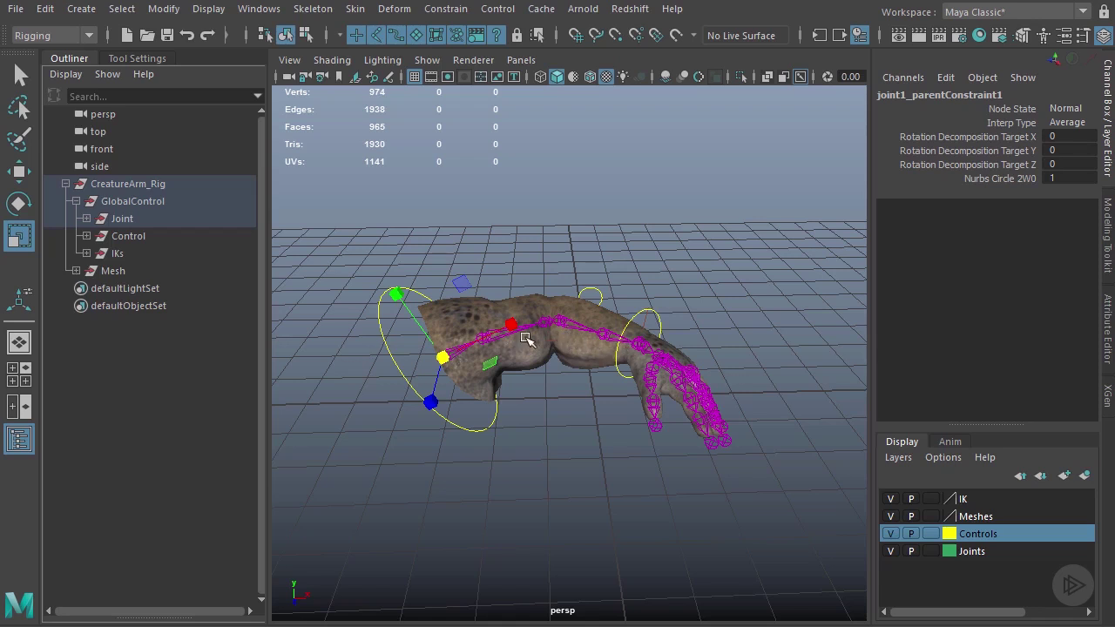
- Expand the Mesh group, examine the CreatureArm mesh and its skin cluster input, and clear the selection
{"action": "left_click", "coordinate": [76, 271]}
{"action": "left_click", "coordinate": [122, 289]}
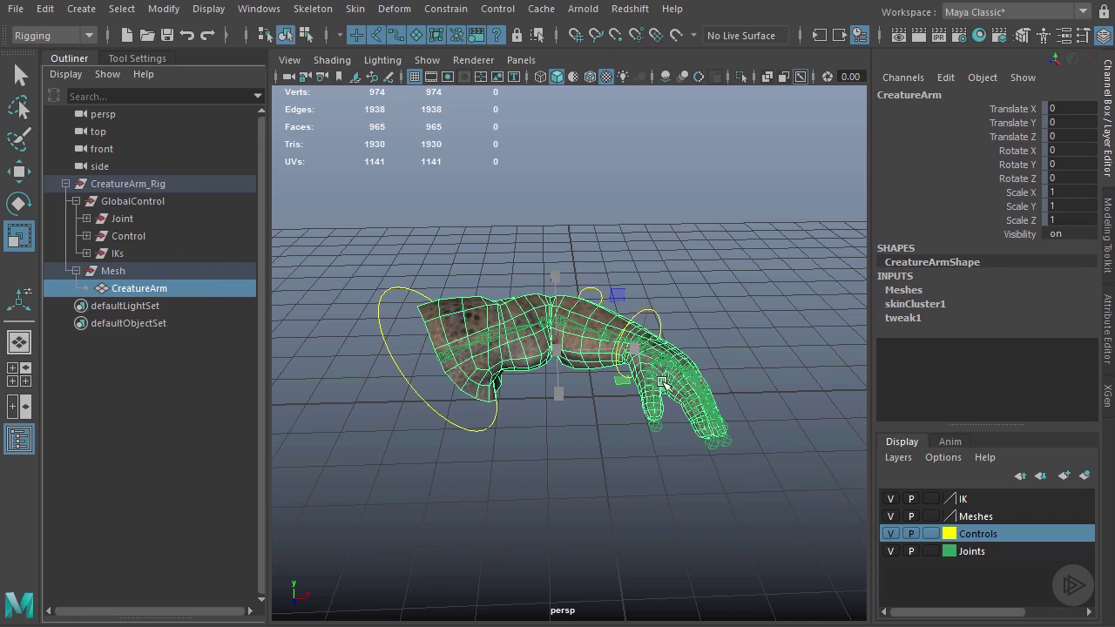
{"action": "left_click_drag", "start_coordinate": [675, 375], "coordinate": [653, 364], "text": "alt"}
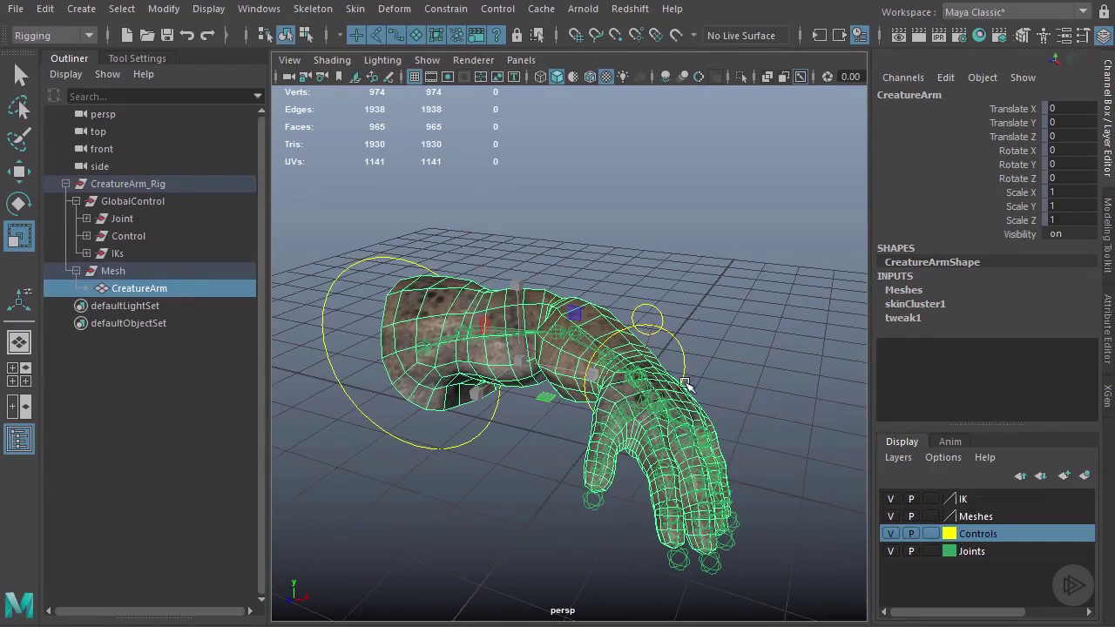
{"action": "left_click", "coordinate": [741, 291]}
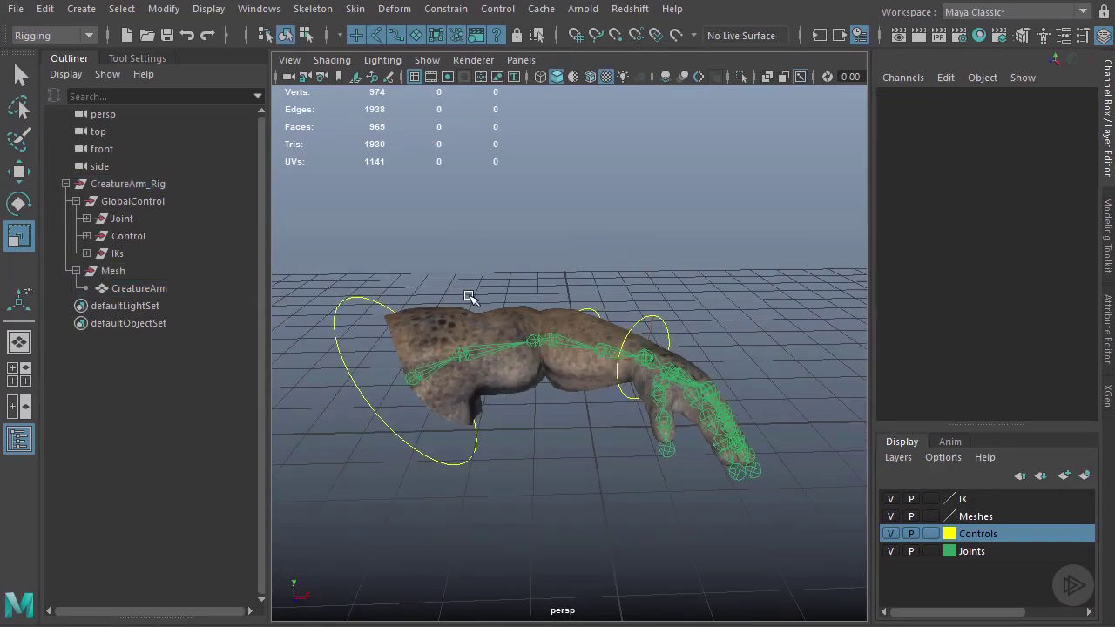
{"action": "left_click_drag", "start_coordinate": [556, 363], "coordinate": [420, 356], "text": "alt"}
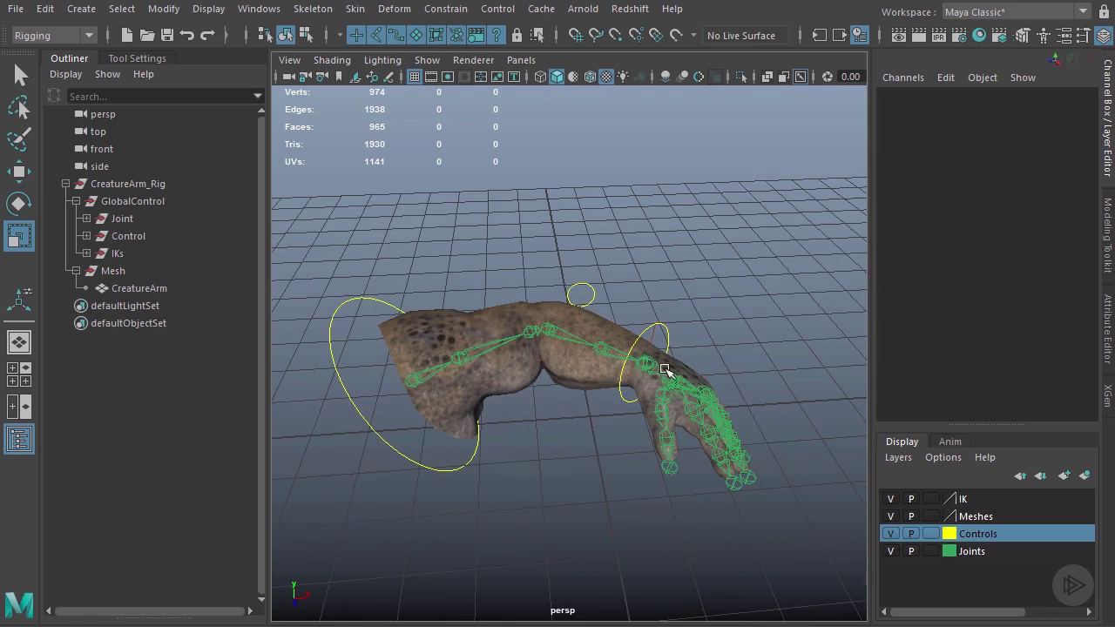
{"action": "left_click_drag", "start_coordinate": [579, 386], "coordinate": [461, 376], "text": "alt"}
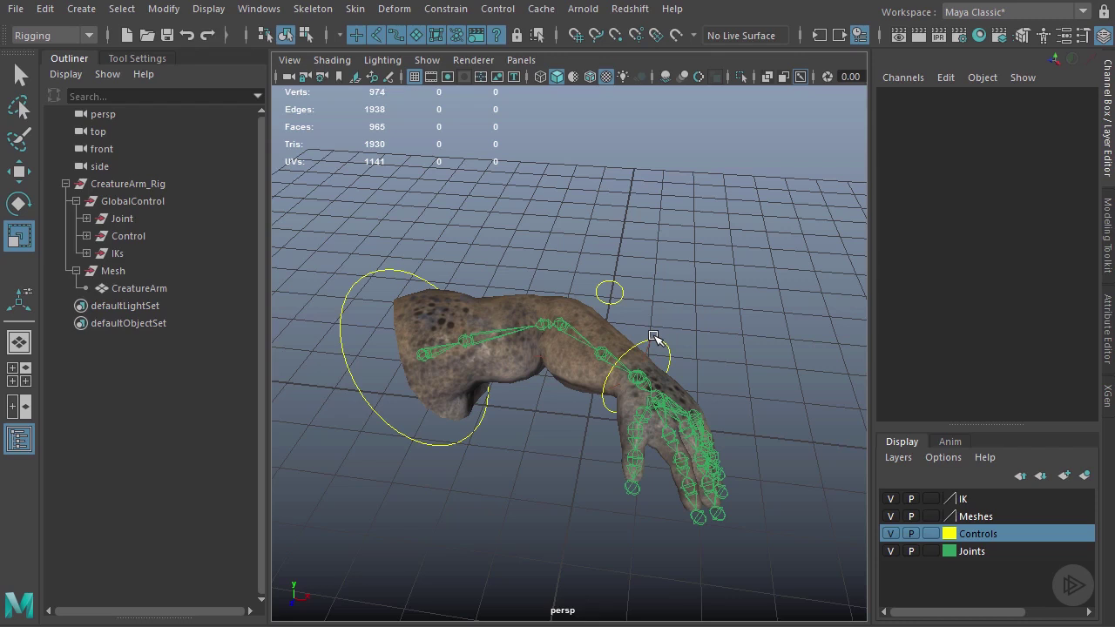
{"action": "mouse_move", "coordinate": [682, 341]}
{"action": "left_mouse_down", "text": "alt"}
{"action": "mouse_move", "coordinate": [706, 337]}
{"action": "mouse_move", "coordinate": [696, 323]}
{"action": "mouse_move", "coordinate": [600, 325]}
{"action": "mouse_move", "coordinate": [683, 324]}
{"action": "left_mouse_up", "text": "alt"}
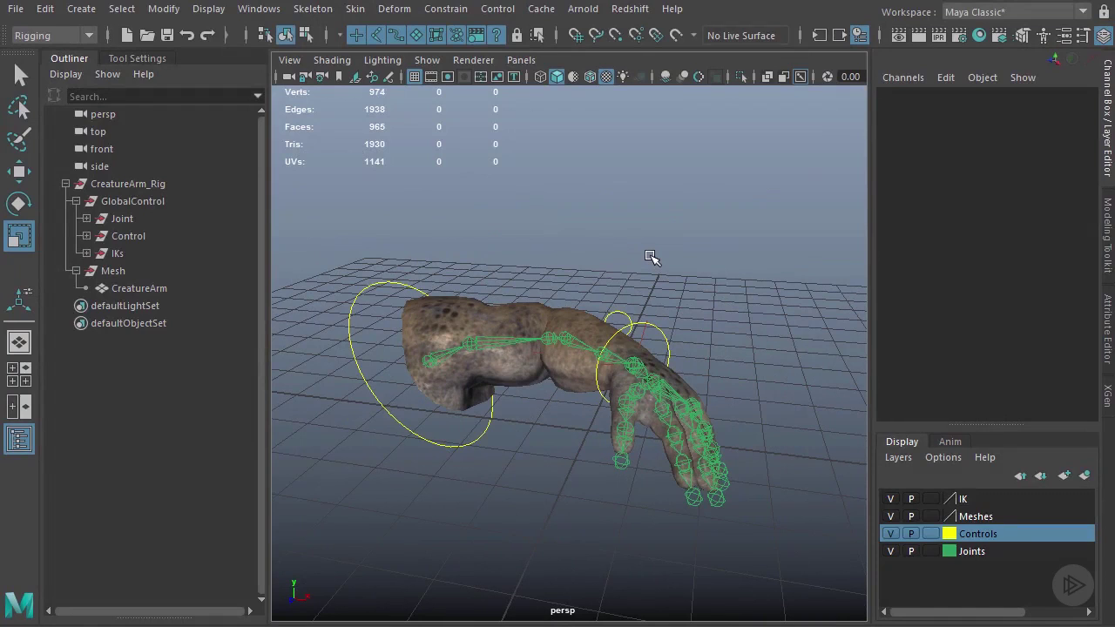